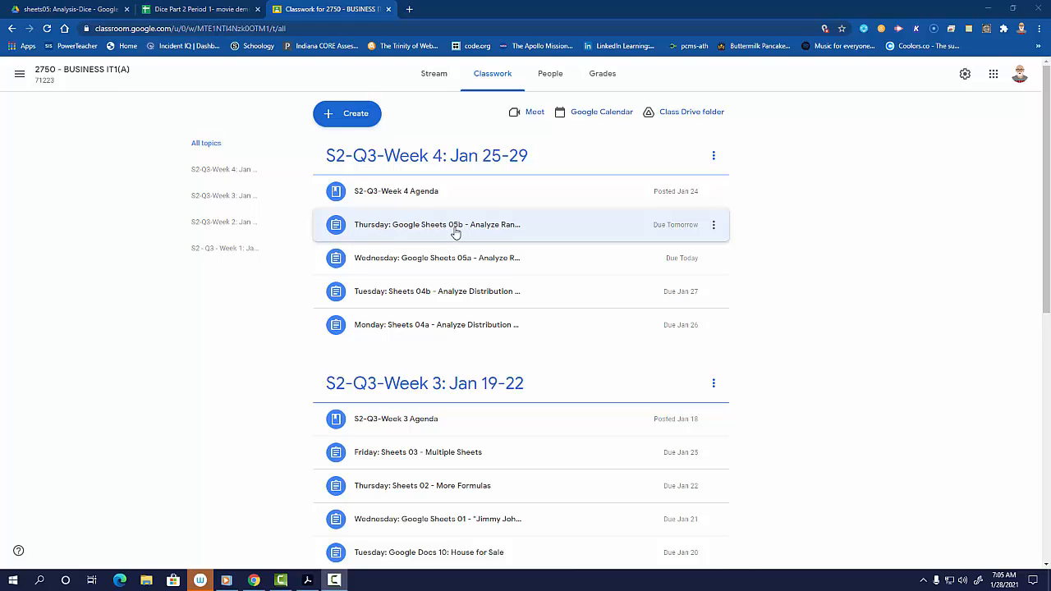
Open the Thursday Google Sheets 05b assignment and review the formula, formatting and line chart instructions in the Adobe Acrobat guide.
{"action": "left_click", "coordinate": [448, 232]}
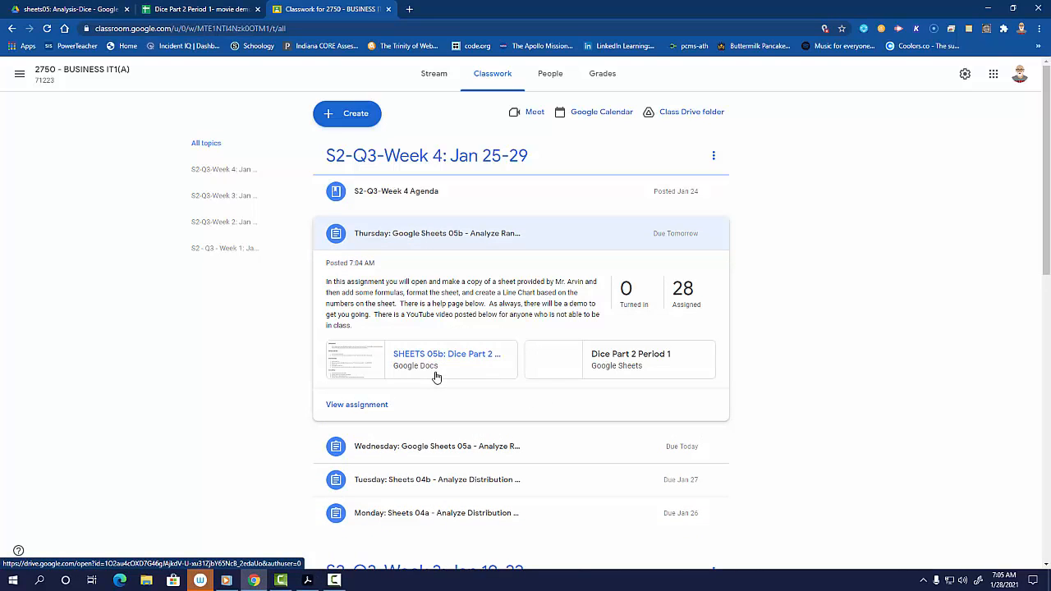
{"action": "left_click", "coordinate": [307, 579]}
{"action": "scroll", "coordinate": [335, 472], "scroll_direction": "down", "scroll_amount": 5}
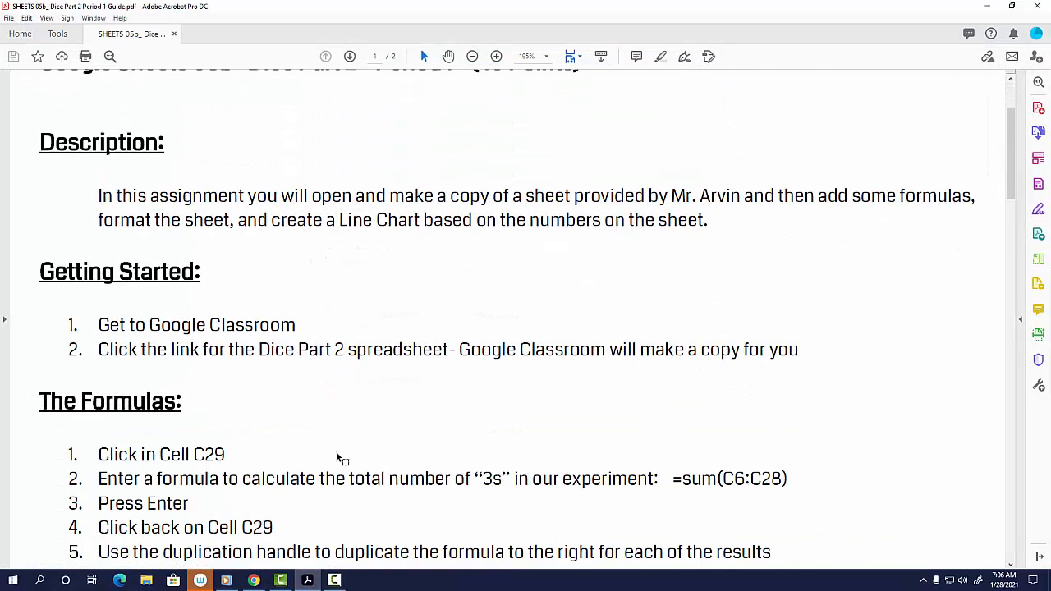
{"action": "scroll", "coordinate": [340, 458], "scroll_direction": "down", "scroll_amount": 1}
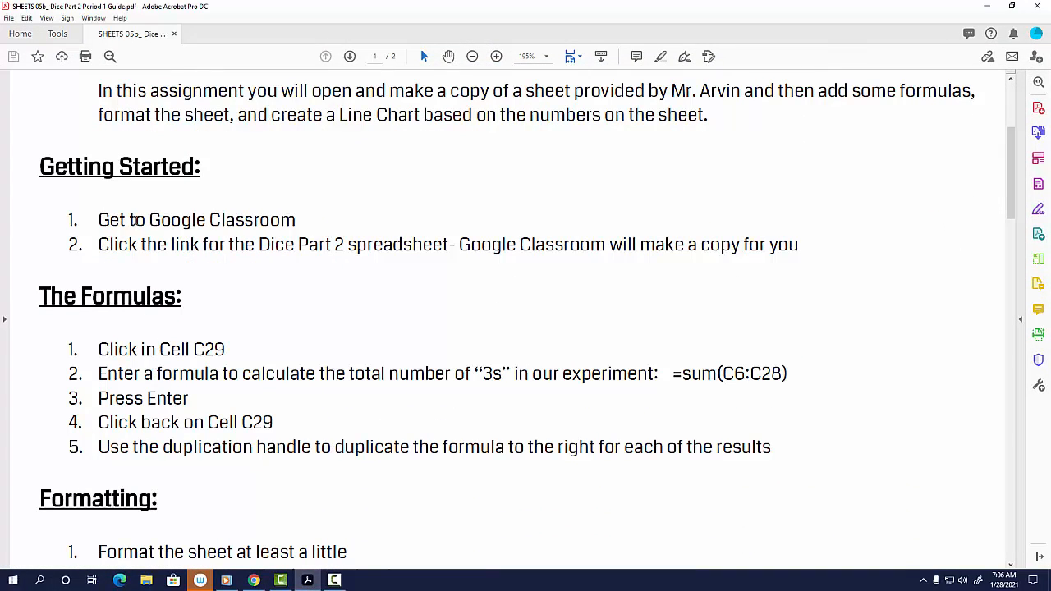
{"action": "left_click_drag", "start_coordinate": [132, 220], "coordinate": [328, 245]}
{"action": "left_click_drag", "start_coordinate": [129, 349], "coordinate": [408, 453]}
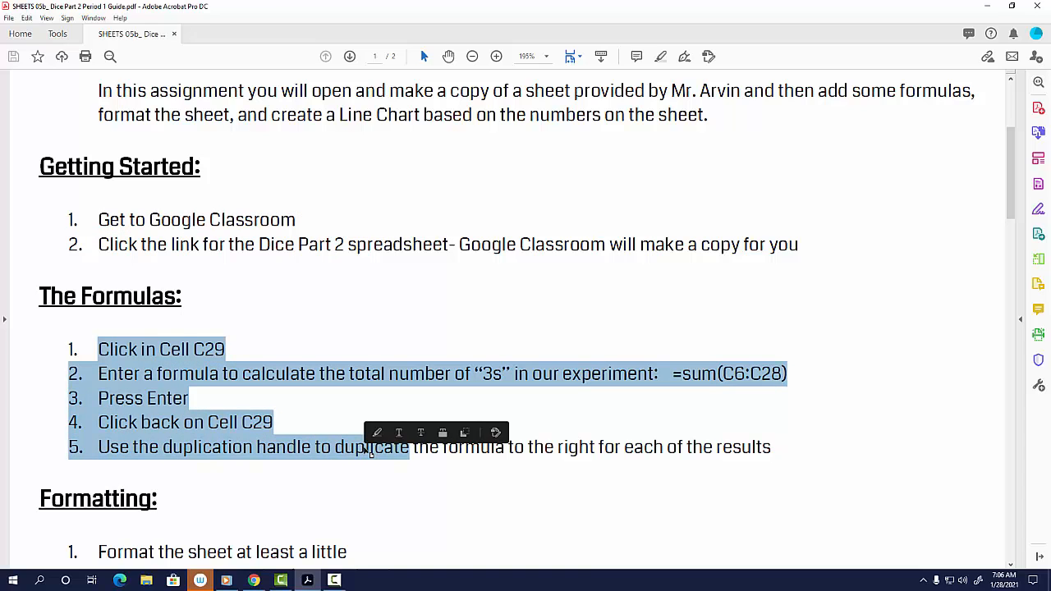
{"action": "scroll", "coordinate": [362, 448], "scroll_direction": "down", "scroll_amount": 3}
{"action": "scroll", "coordinate": [298, 453], "scroll_direction": "down", "scroll_amount": 3}
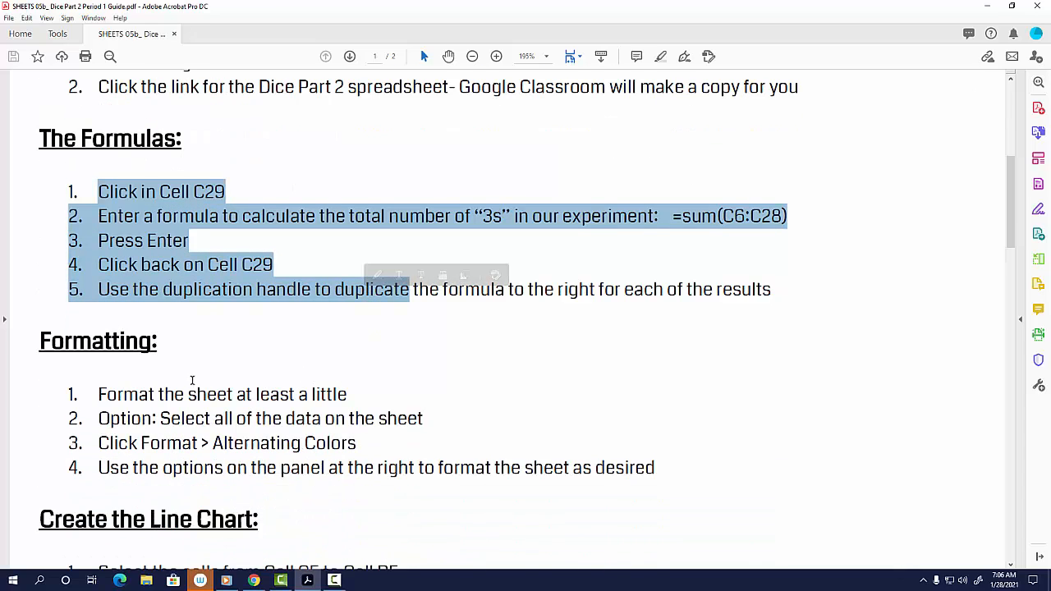
{"action": "left_click", "coordinate": [195, 408]}
{"action": "left_click_drag", "start_coordinate": [194, 407], "coordinate": [312, 452]}
{"action": "scroll", "coordinate": [312, 452], "scroll_direction": "down", "scroll_amount": 6}
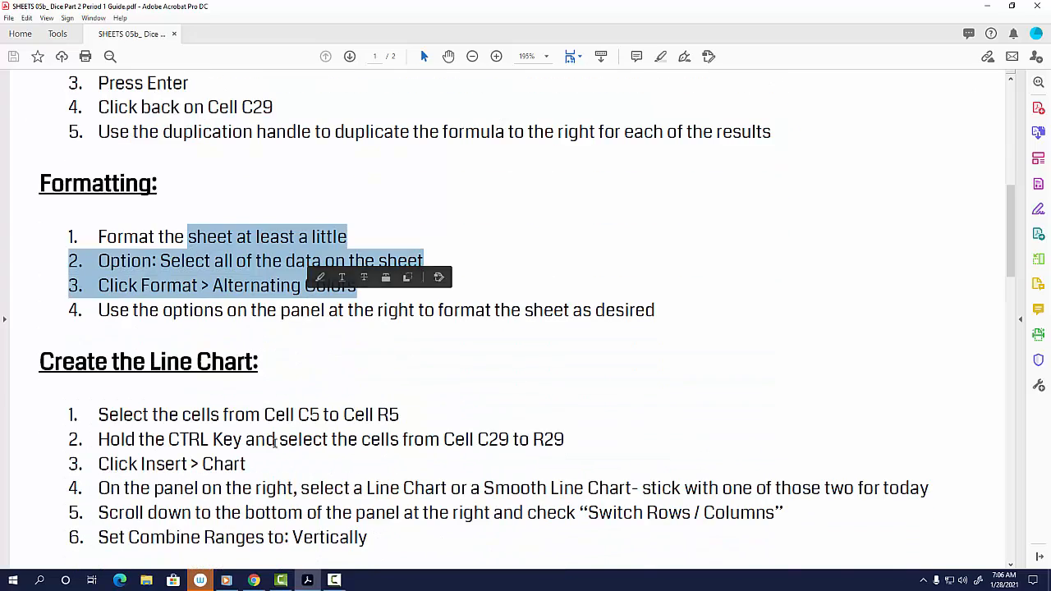
{"action": "left_click_drag", "start_coordinate": [113, 360], "coordinate": [282, 366]}
{"action": "scroll", "coordinate": [286, 369], "scroll_direction": "down", "scroll_amount": 2}
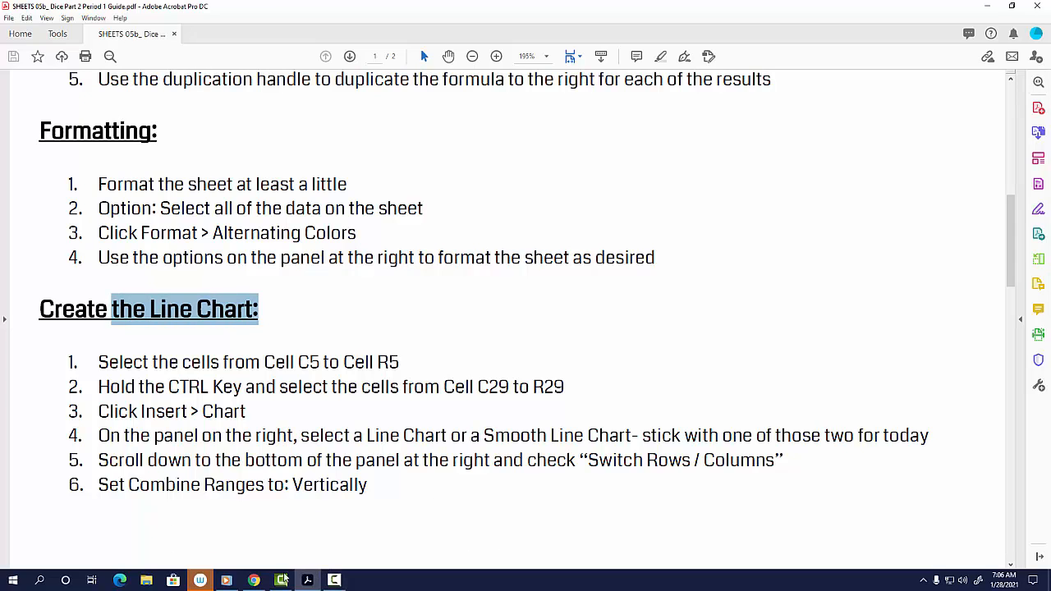
Switch to the Dice Part 2 spreadsheet in Chrome, total C6:C28 in C29 with SUM, and copy the formula across to R29.
{"action": "left_click", "coordinate": [255, 580]}
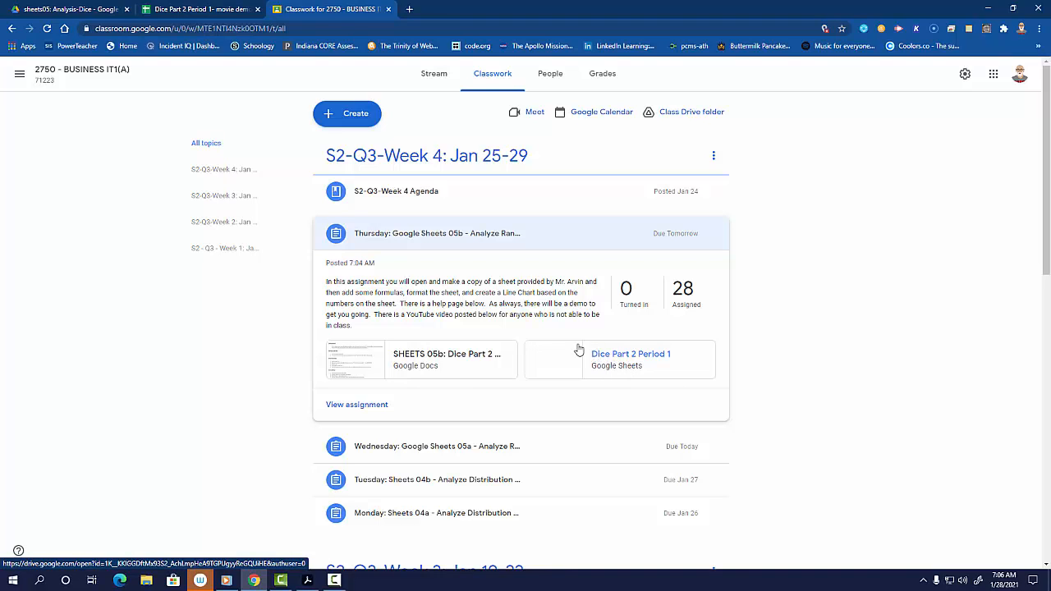
{"action": "left_click", "coordinate": [204, 12]}
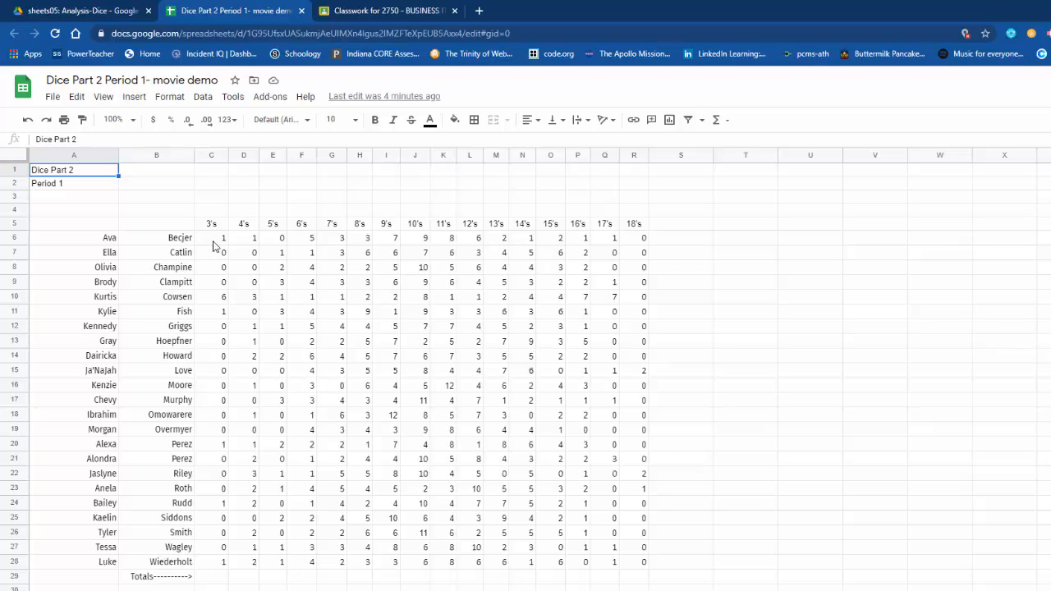
{"action": "left_click_drag", "start_coordinate": [213, 243], "coordinate": [210, 568]}
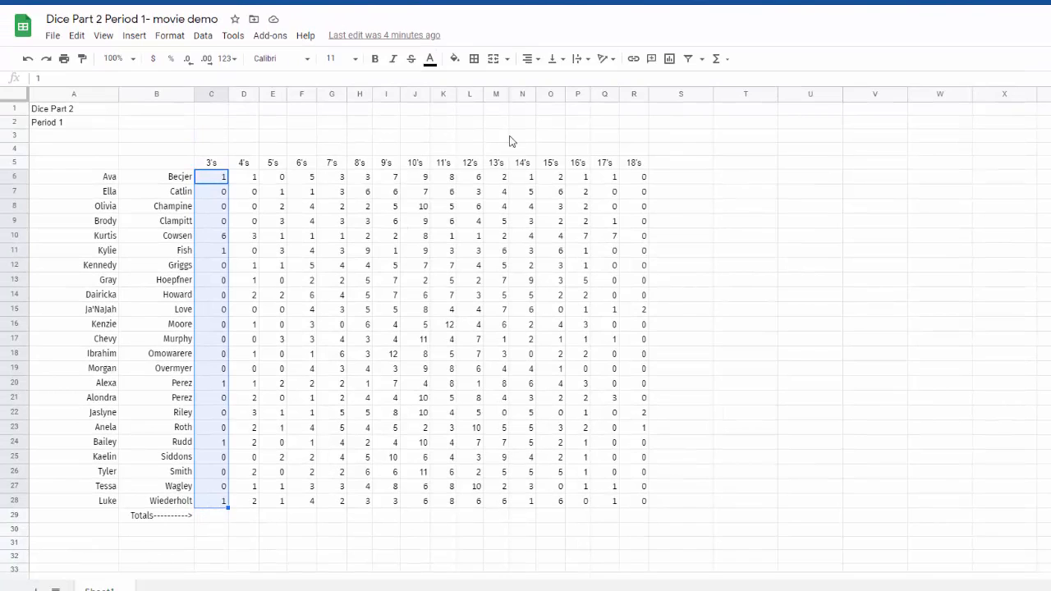
{"action": "left_click", "coordinate": [724, 68]}
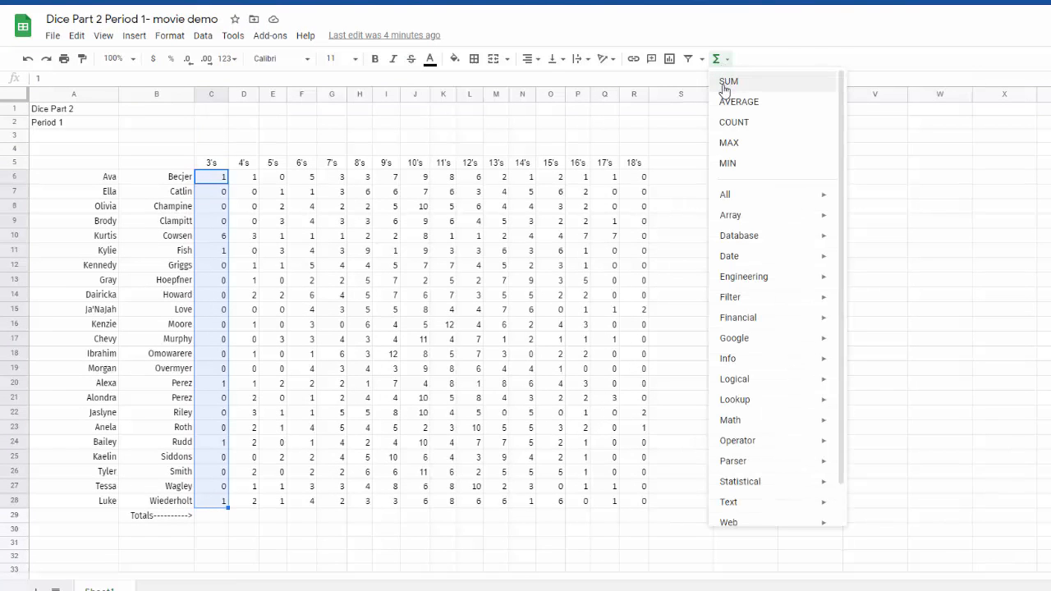
{"action": "left_click", "coordinate": [725, 81]}
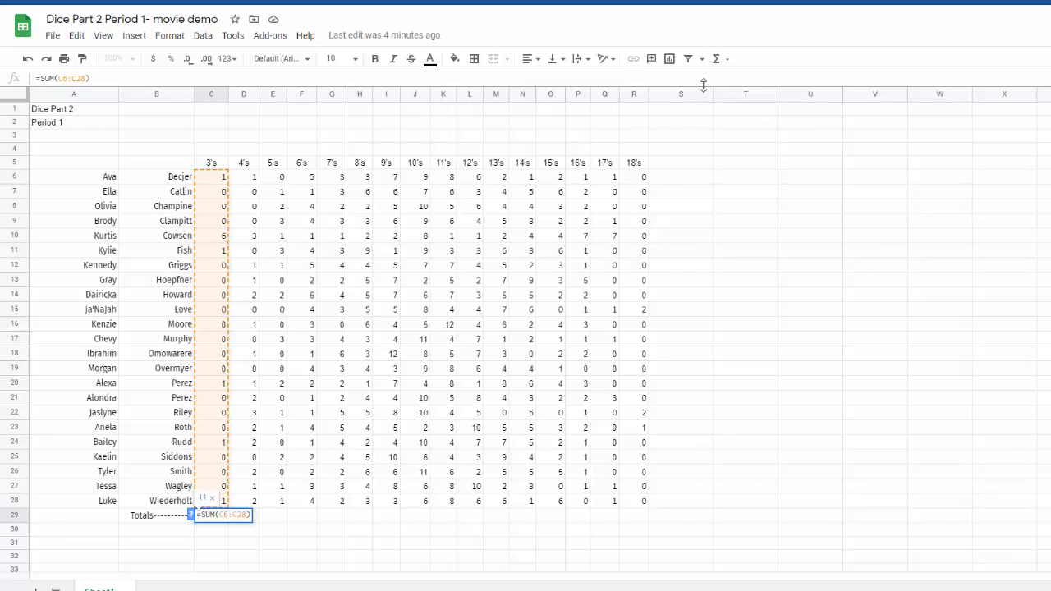
{"action": "key", "text": "Return"}
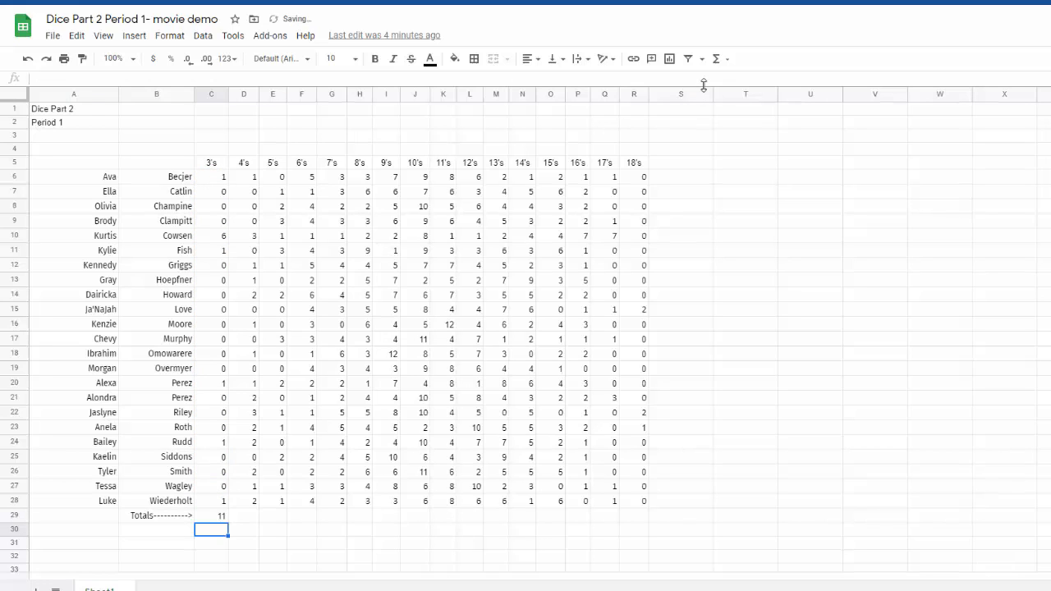
{"action": "left_click", "coordinate": [218, 519]}
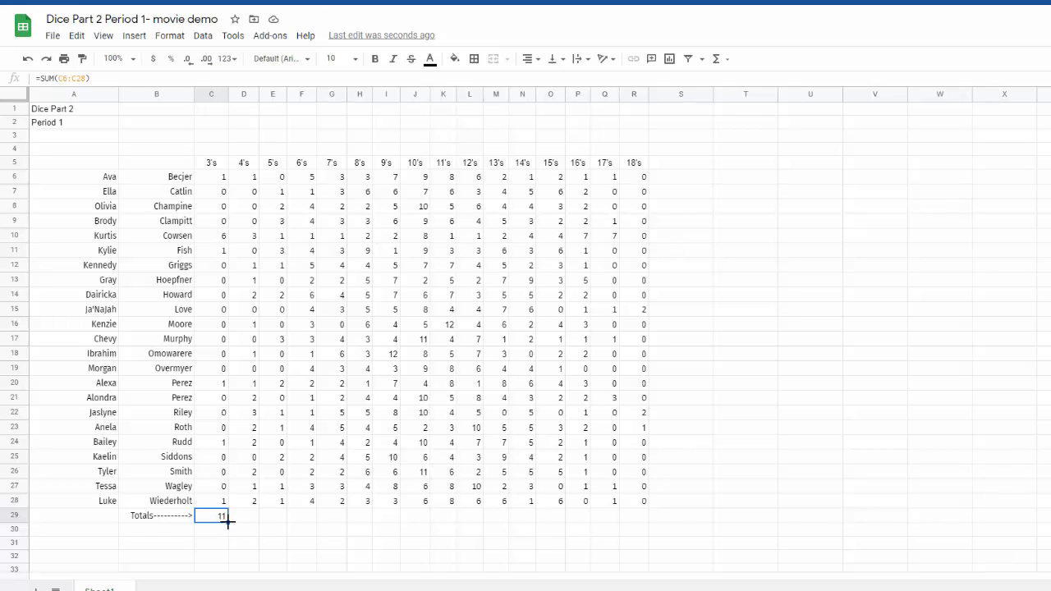
{"action": "left_click_drag", "start_coordinate": [227, 519], "coordinate": [633, 528]}
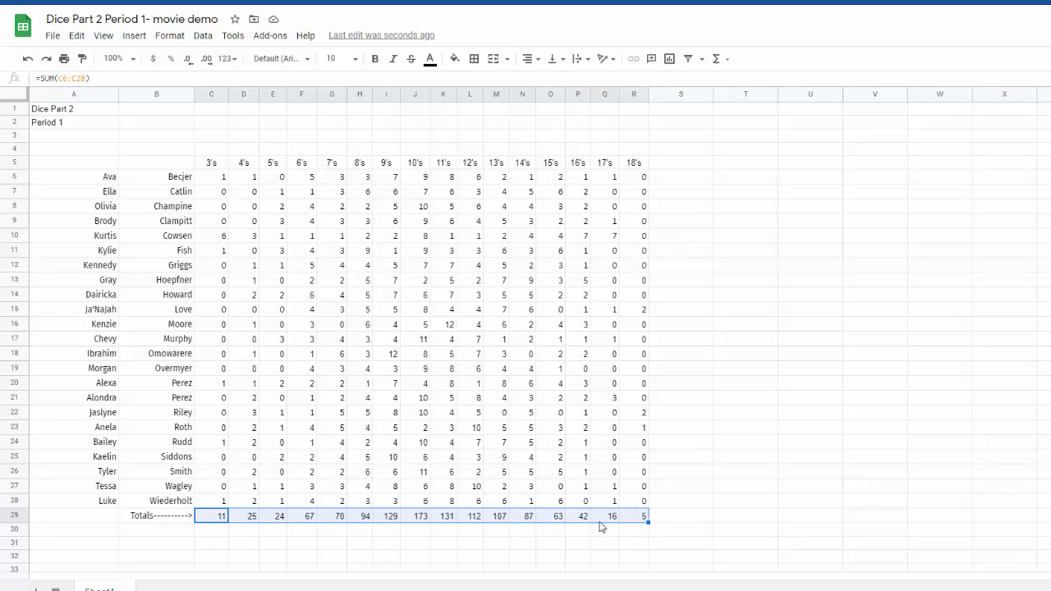
Examine the totals in row 29, comparing the middle results 9's to 11's with the extremes 3's and 18's.
{"action": "left_click", "coordinate": [420, 515]}
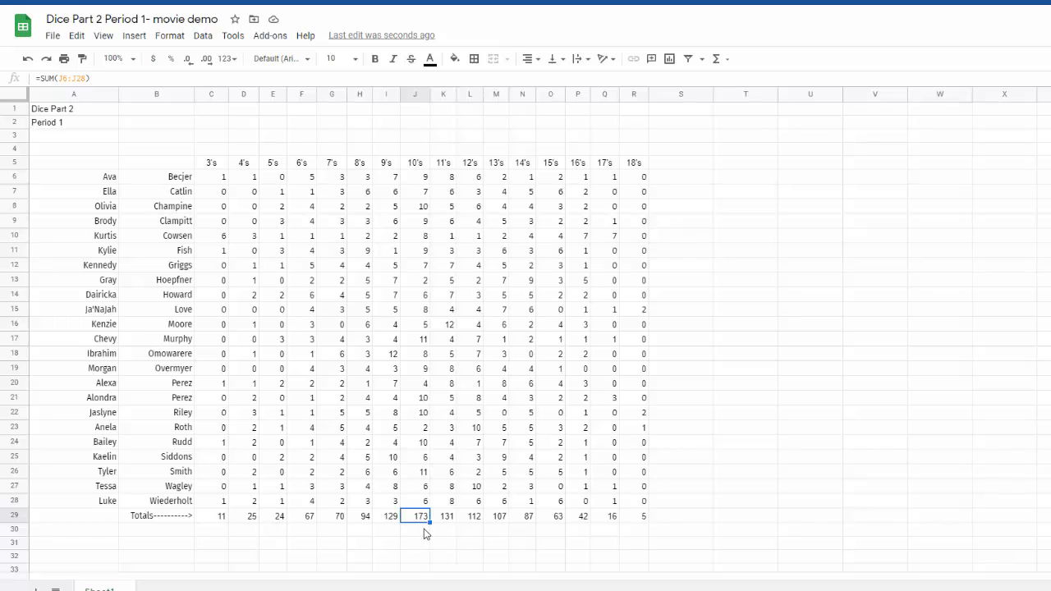
{"action": "left_click", "coordinate": [397, 519]}
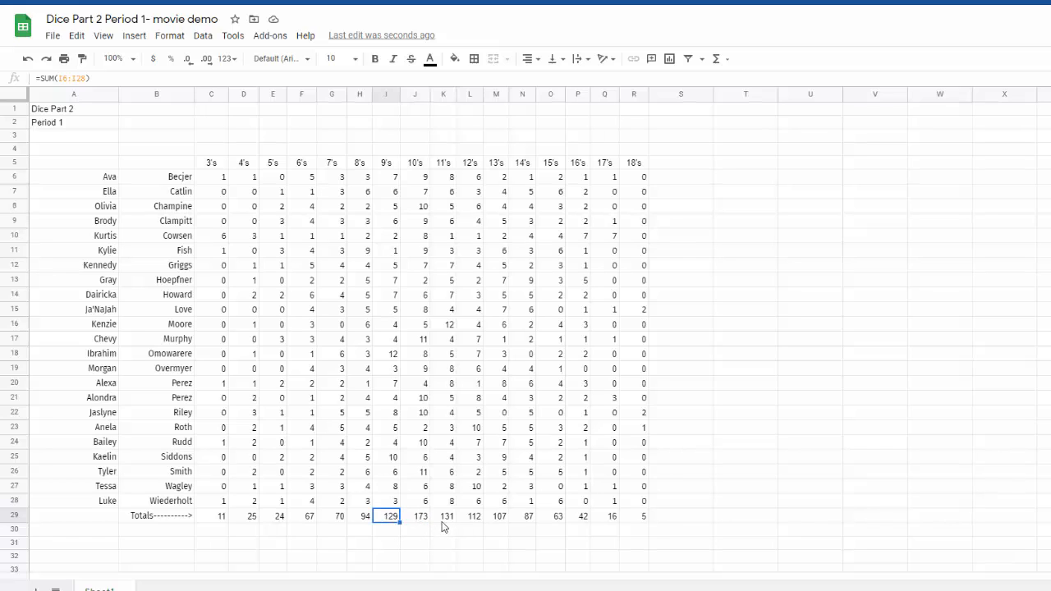
{"action": "left_click", "coordinate": [443, 519]}
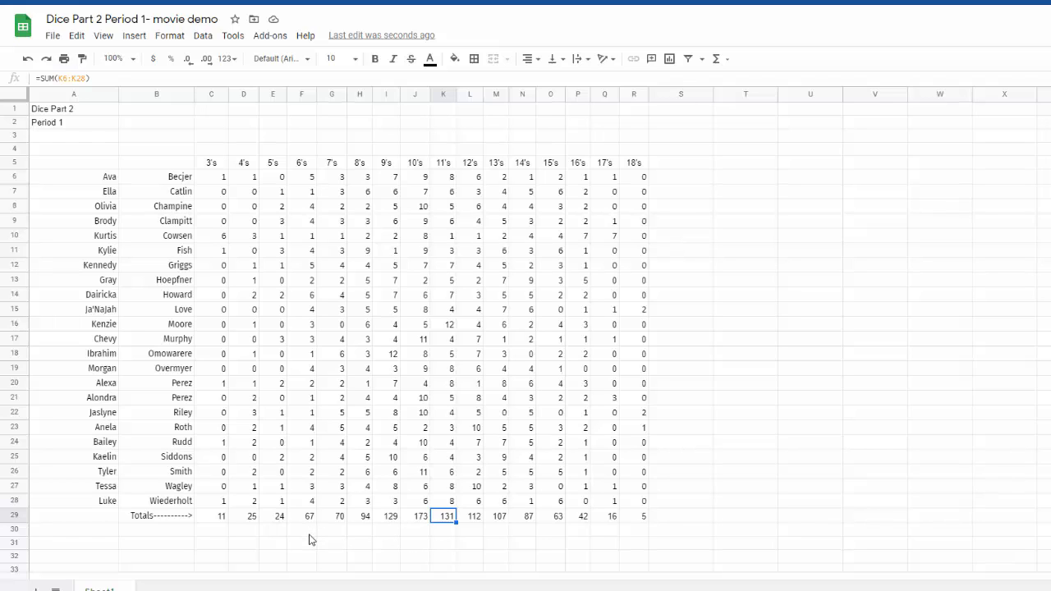
{"action": "left_click", "coordinate": [220, 522]}
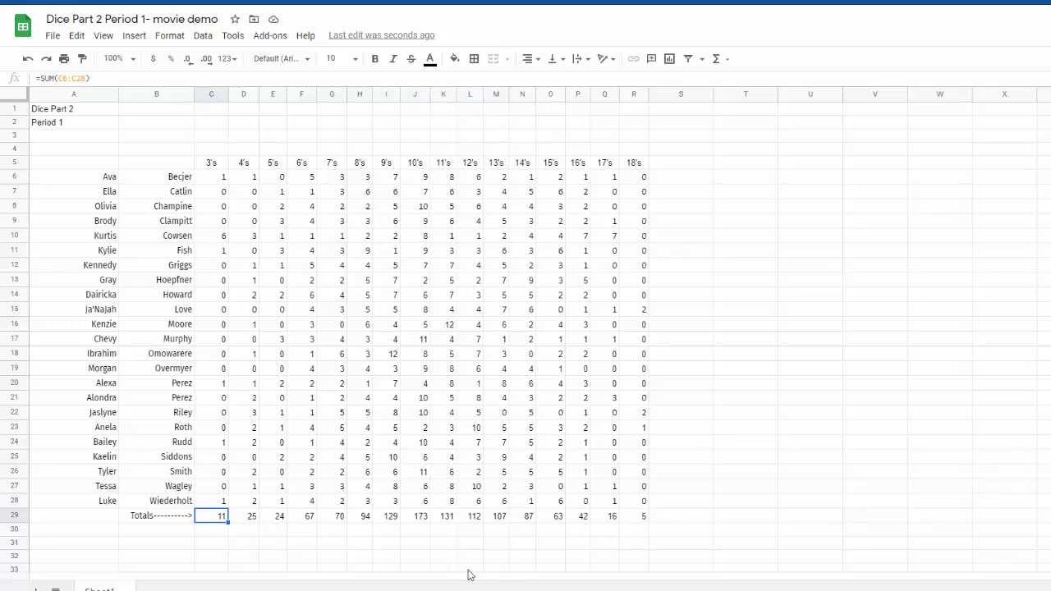
{"action": "left_click", "coordinate": [641, 519]}
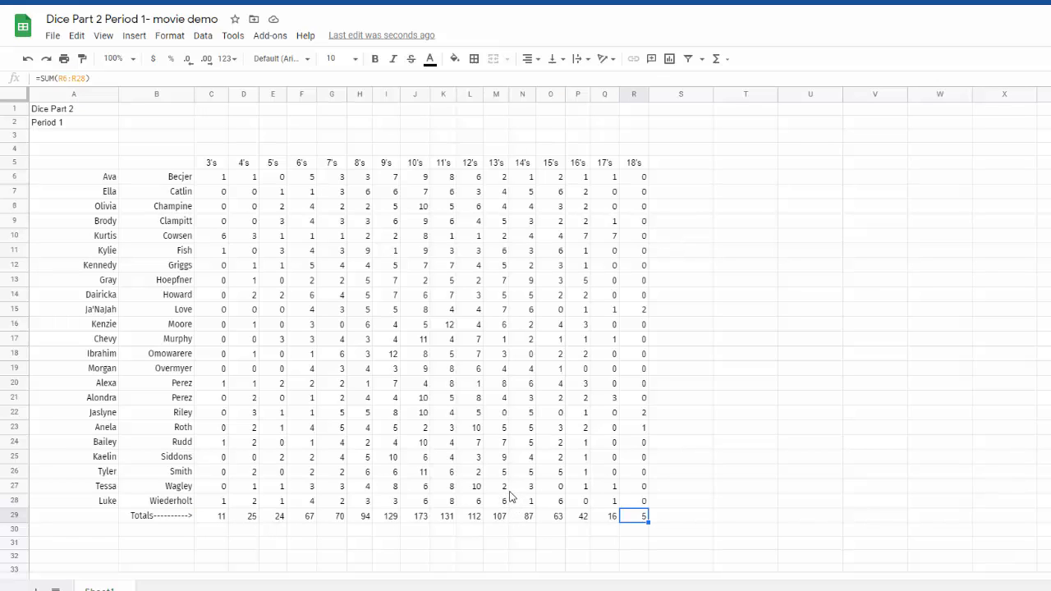
{"action": "left_click", "coordinate": [422, 518]}
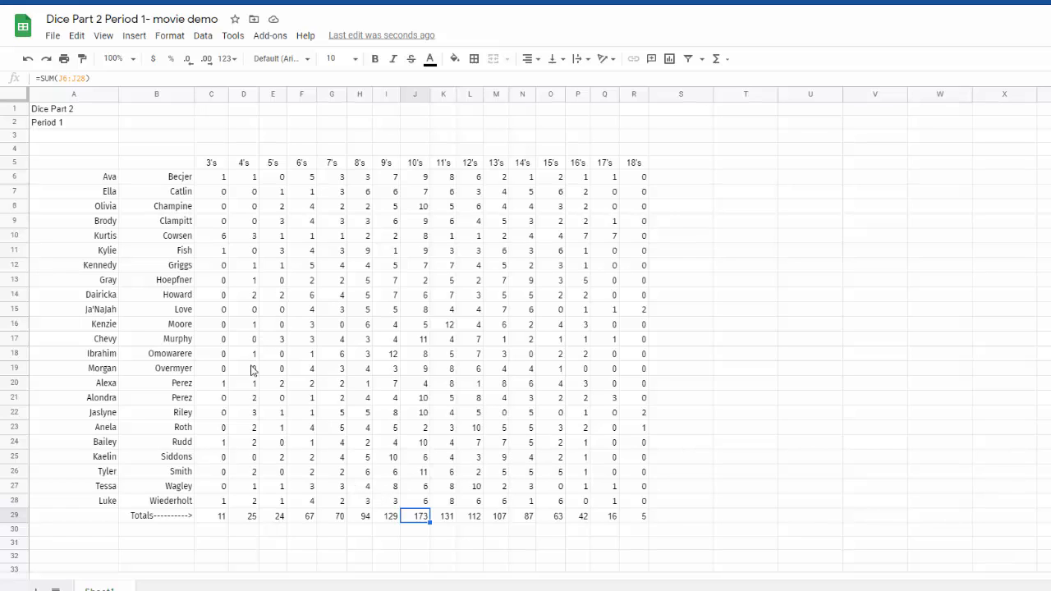
{"action": "left_click_drag", "start_coordinate": [210, 165], "coordinate": [635, 164]}
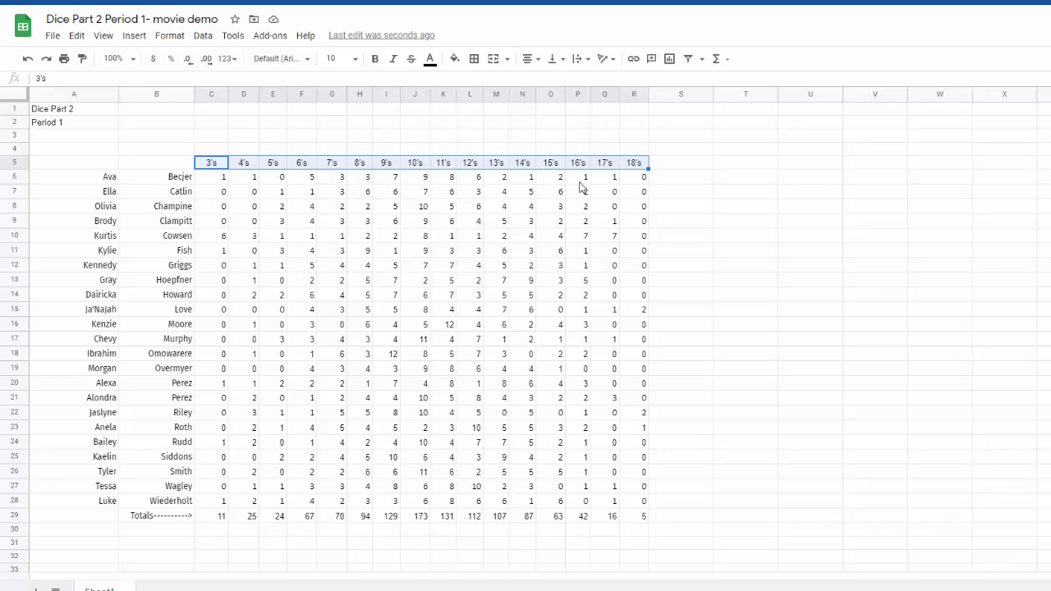
{"action": "left_click", "coordinate": [216, 520]}
{"action": "left_click_drag", "start_coordinate": [217, 520], "coordinate": [637, 512]}
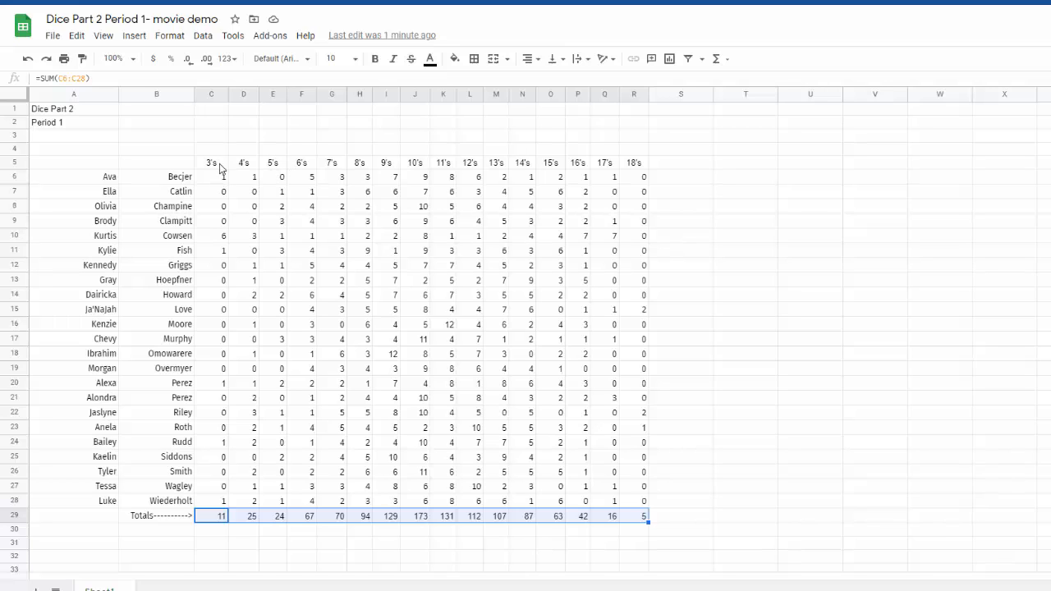
{"action": "left_click_drag", "start_coordinate": [214, 166], "coordinate": [637, 172]}
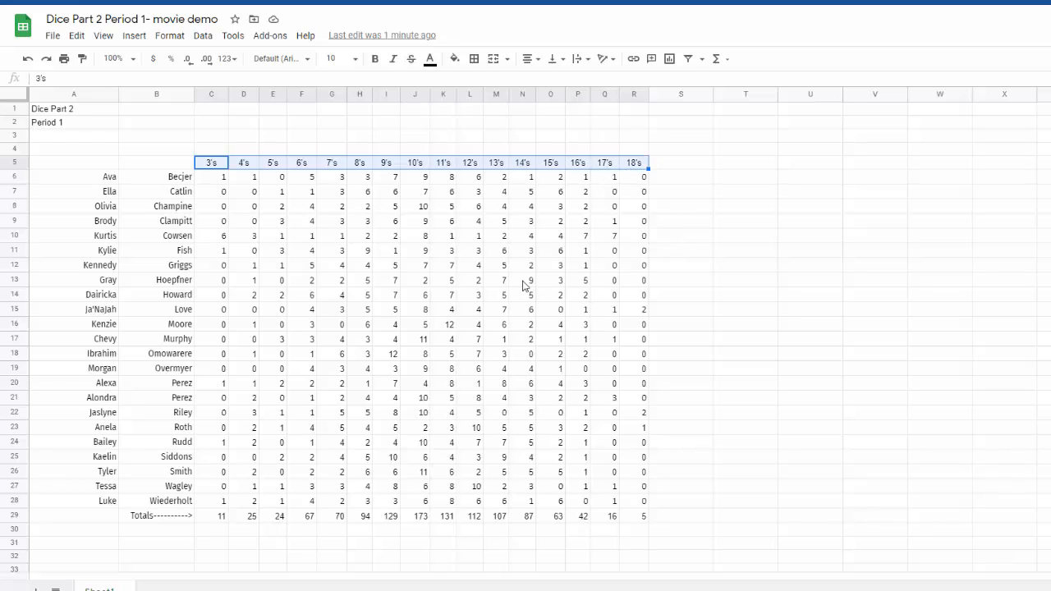
{"action": "left_click", "coordinate": [220, 517]}
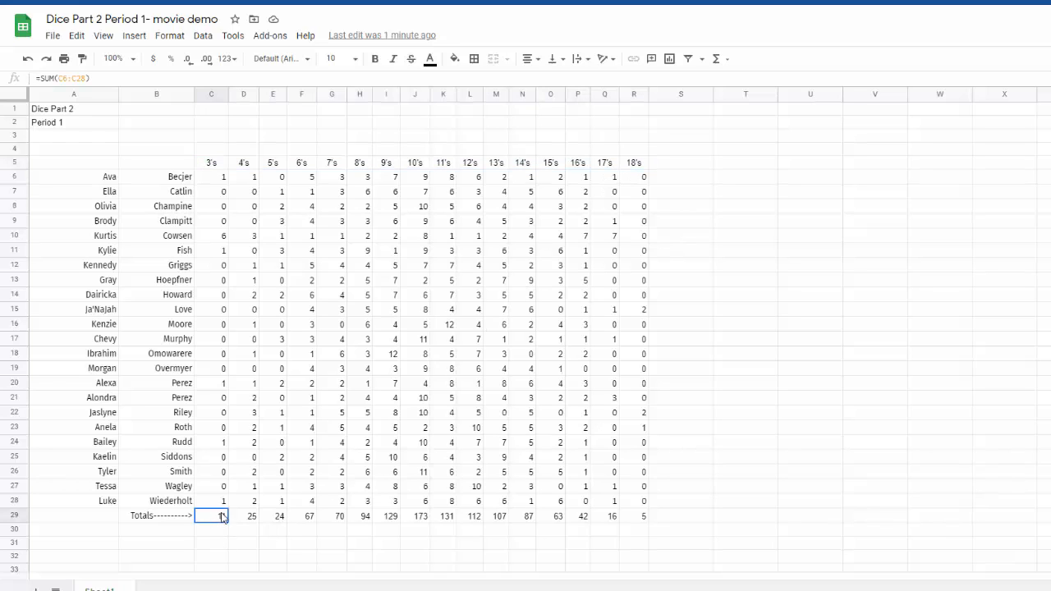
{"action": "left_click_drag", "start_coordinate": [222, 517], "coordinate": [644, 517]}
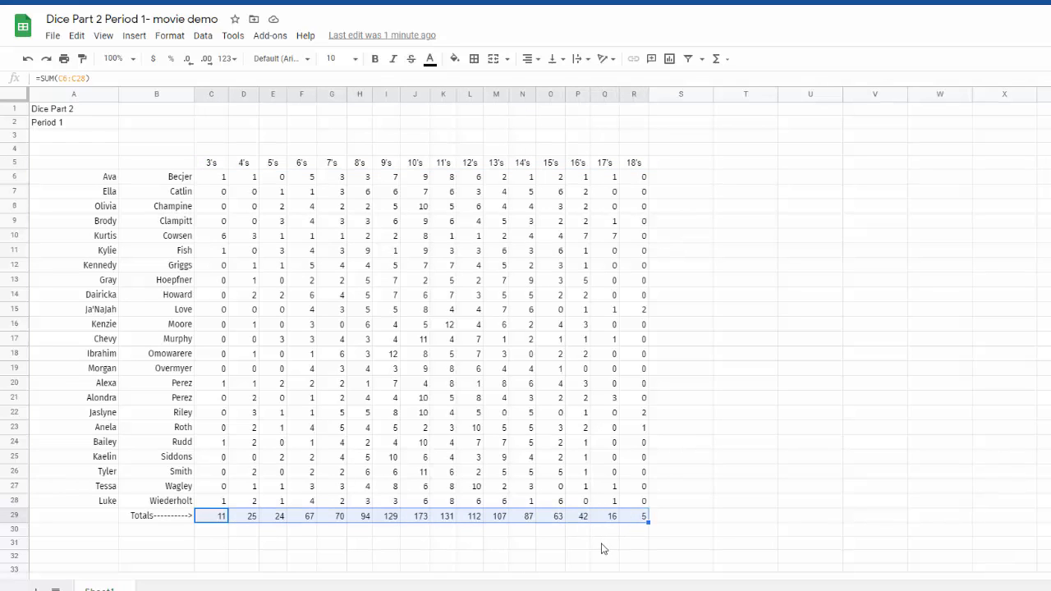
{"action": "left_click", "coordinate": [212, 164]}
{"action": "left_click_drag", "start_coordinate": [212, 164], "coordinate": [643, 526]}
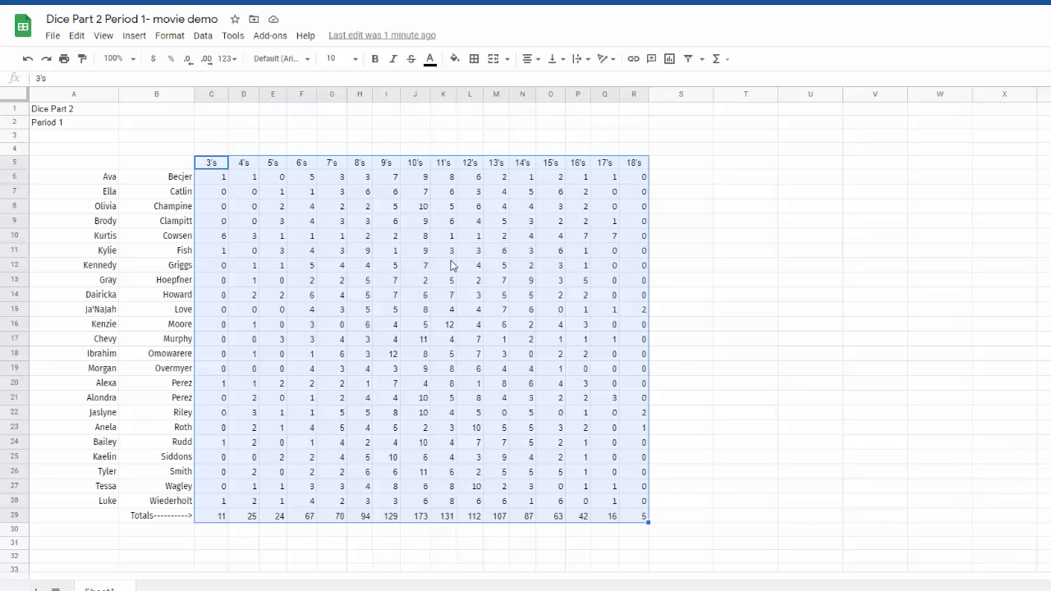
{"action": "left_click", "coordinate": [223, 137]}
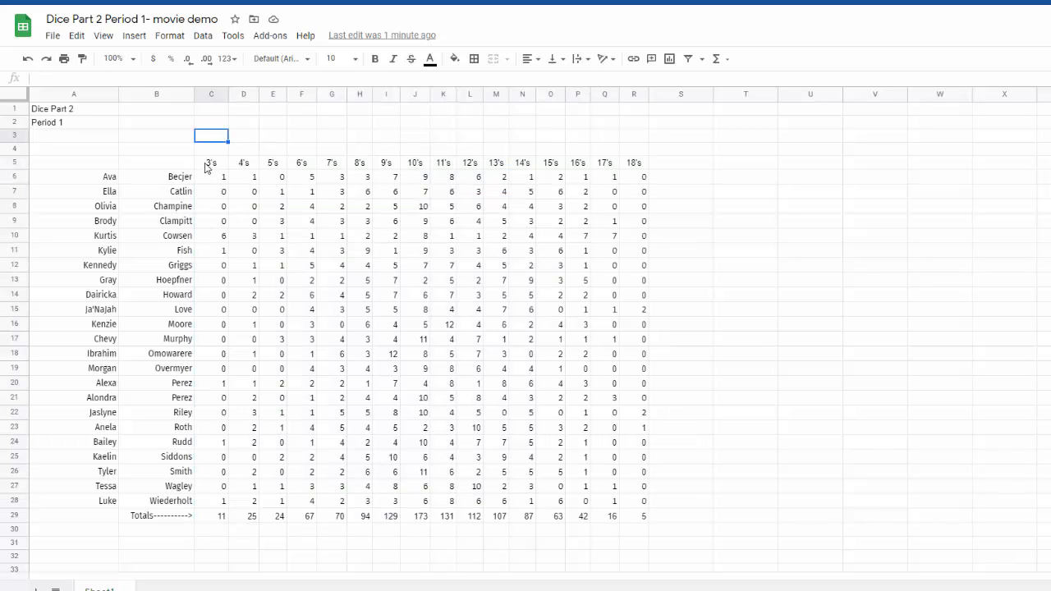
Insert a chart based on the header cells C5:R5 together with the totals in C29:R29.
{"action": "left_click_drag", "start_coordinate": [211, 164], "coordinate": [630, 167]}
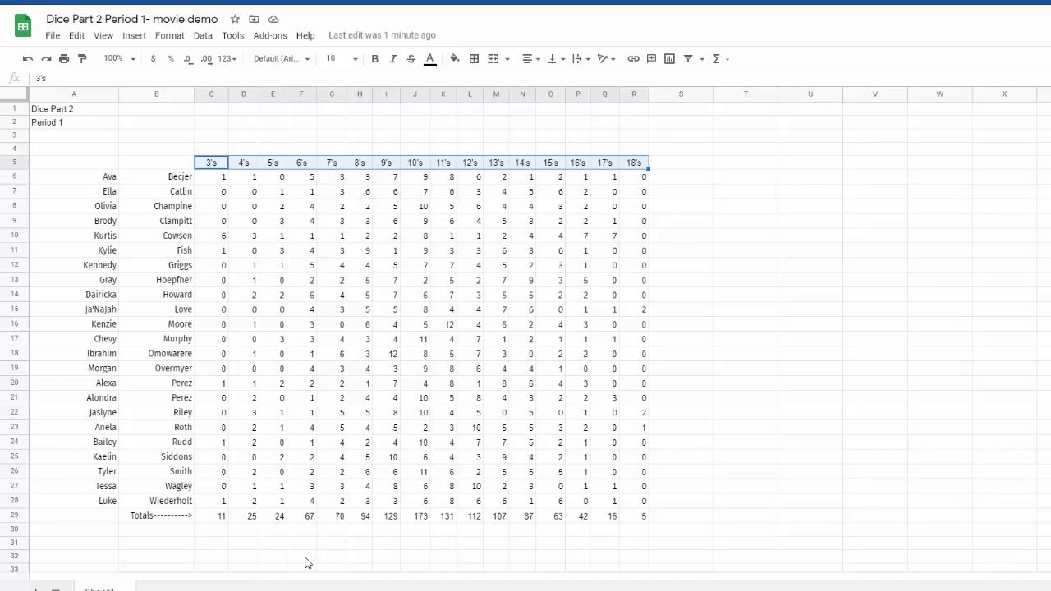
{"action": "left_click", "coordinate": [219, 522]}
{"action": "left_click_drag", "start_coordinate": [219, 523], "coordinate": [642, 519]}
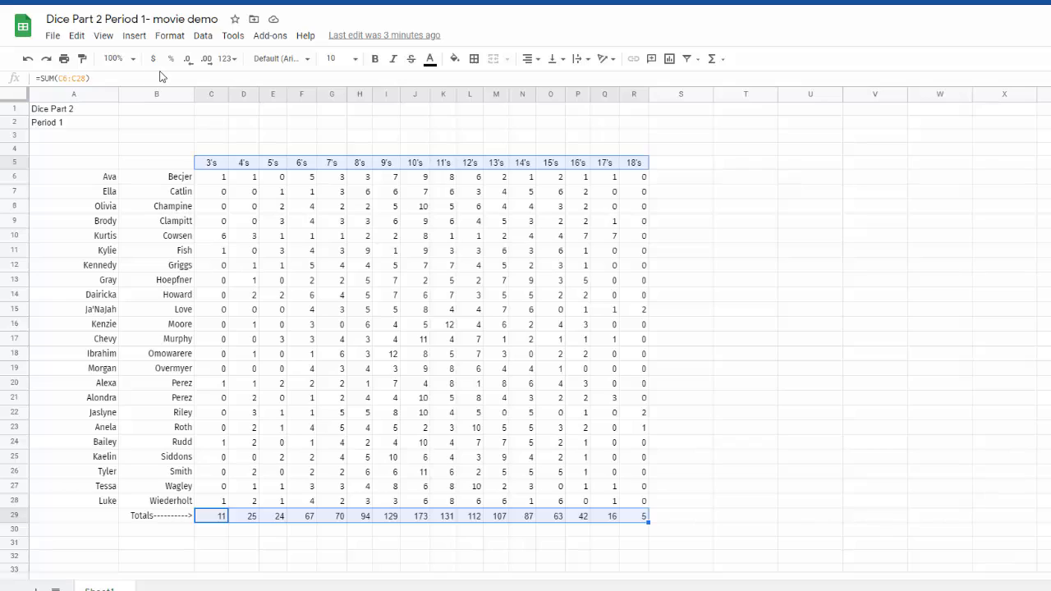
{"action": "left_click", "coordinate": [134, 36]}
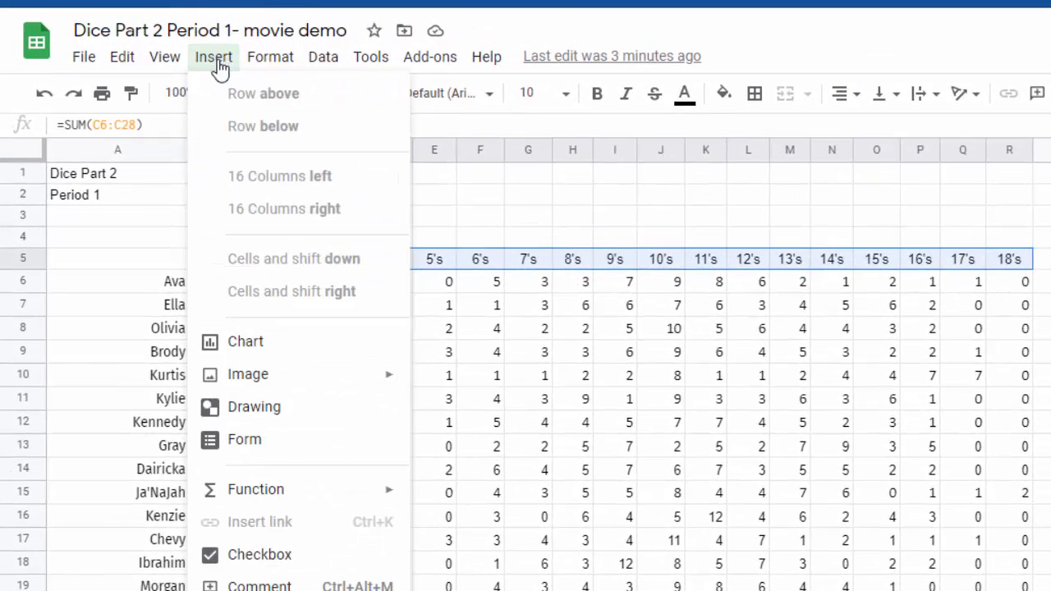
{"action": "left_click", "coordinate": [246, 341]}
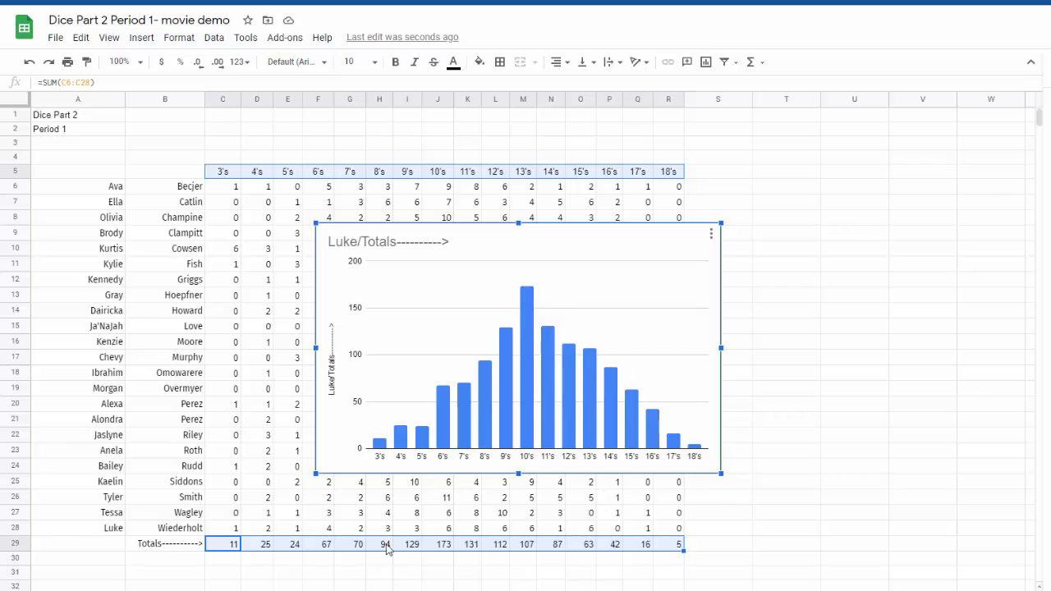
Switch to the guide in Adobe Acrobat and check the instructions for creating the line chart.
{"action": "mouse_move", "coordinate": [379, 590]}
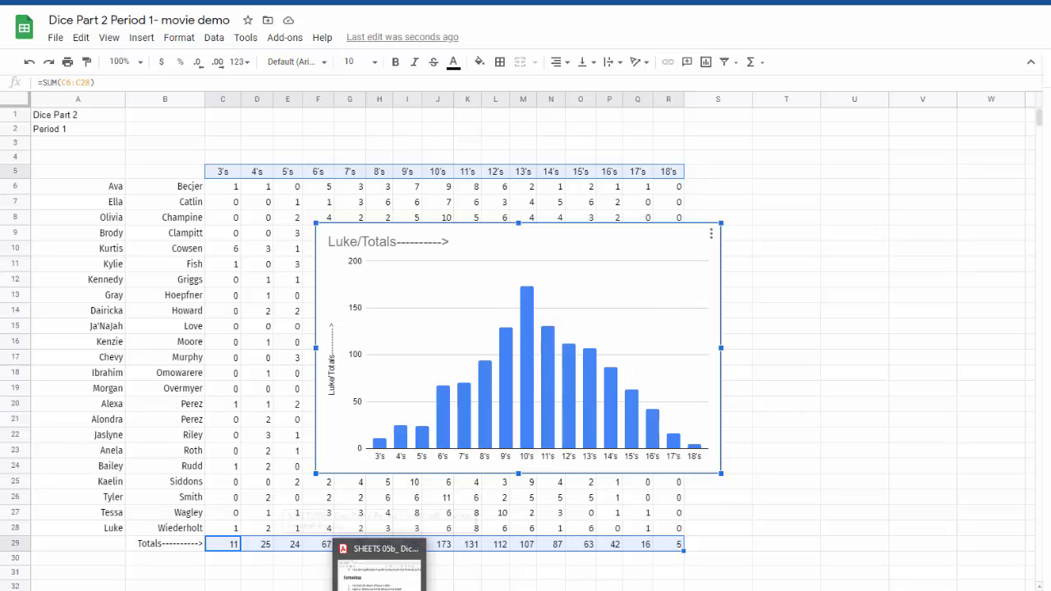
{"action": "left_click", "coordinate": [379, 571]}
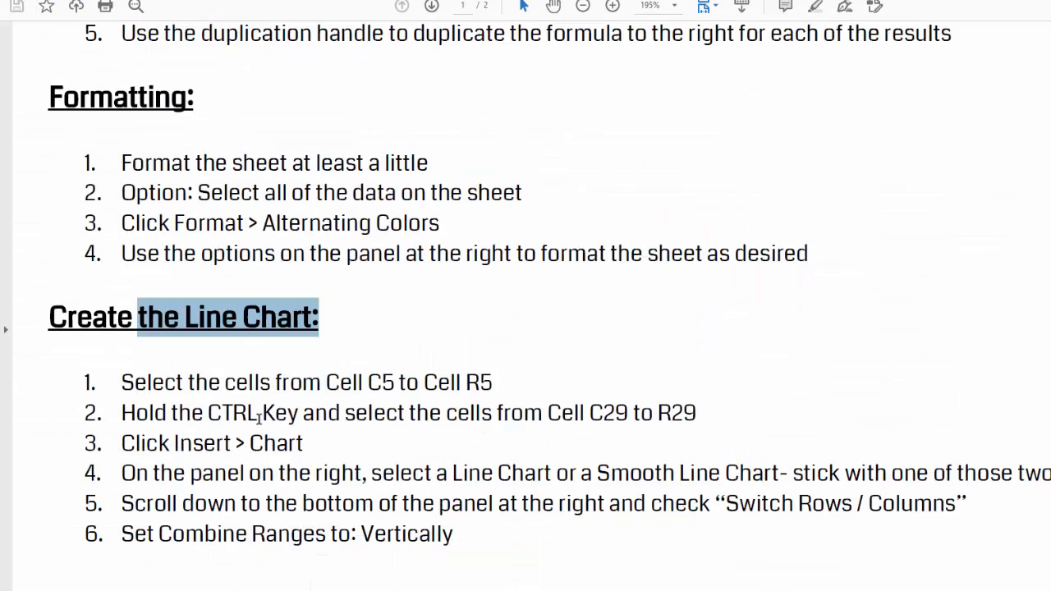
{"action": "left_click", "coordinate": [165, 316]}
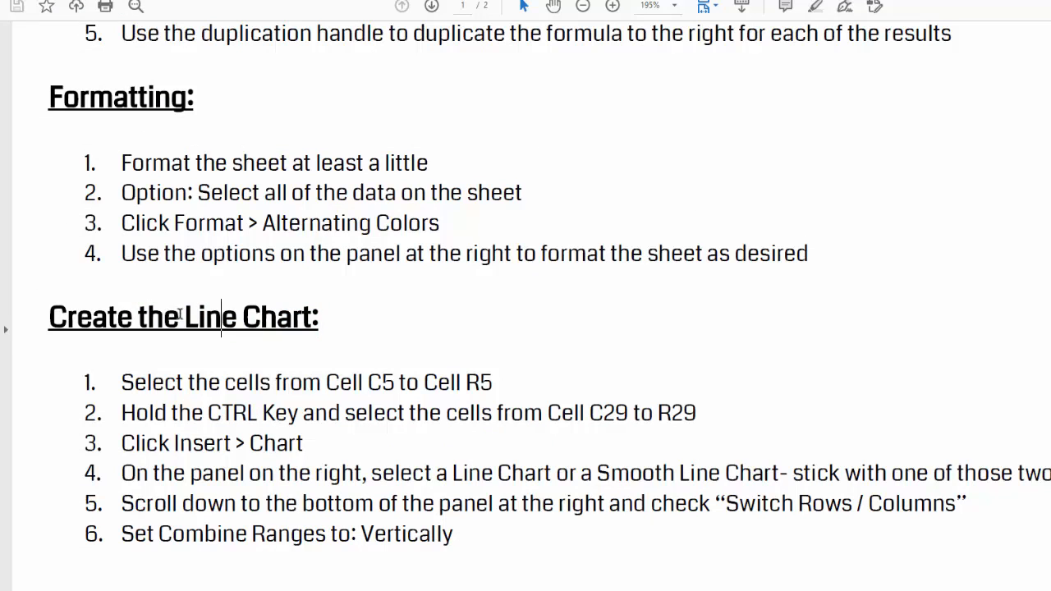
Read the guide's instruction on choosing a Line Chart or Smooth Line Chart.
{"action": "left_click_drag", "start_coordinate": [180, 316], "coordinate": [374, 330]}
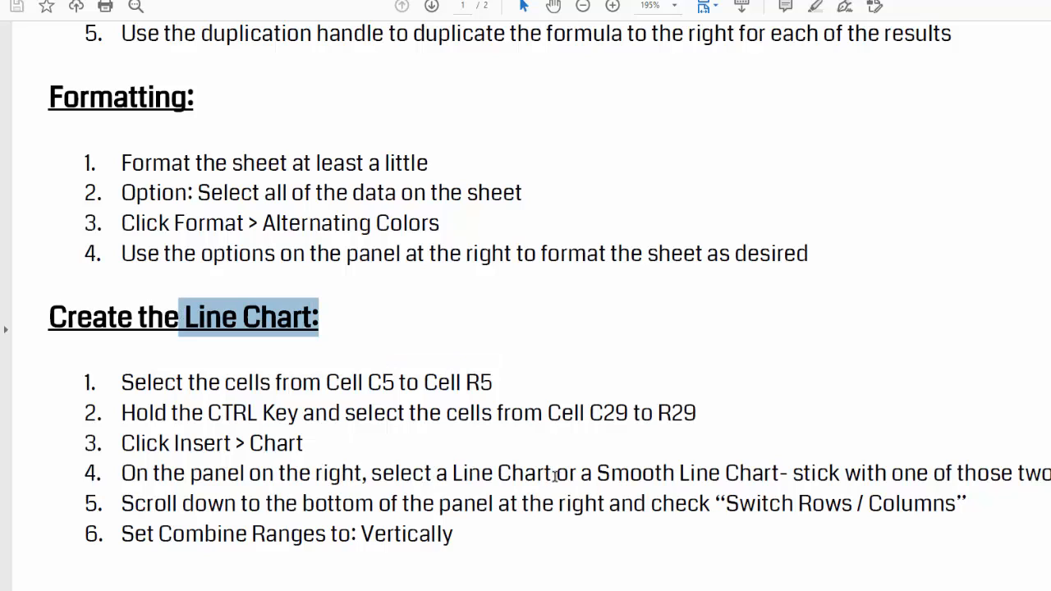
{"action": "left_click_drag", "start_coordinate": [594, 475], "coordinate": [788, 475]}
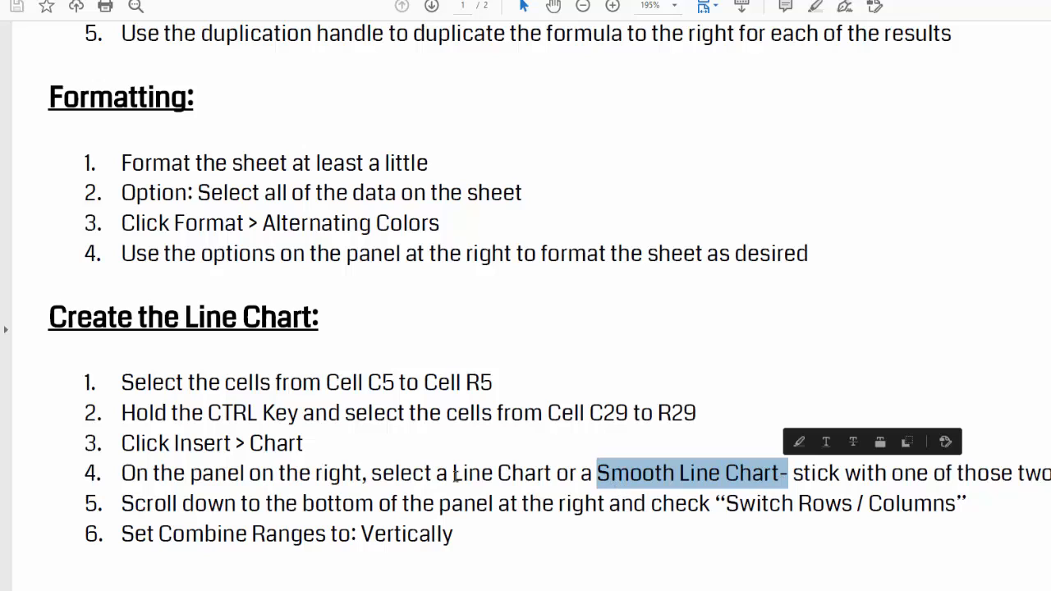
{"action": "mouse_move", "coordinate": [422, 467]}
{"action": "left_mouse_down"}
{"action": "mouse_move", "coordinate": [539, 483]}
{"action": "mouse_move", "coordinate": [778, 474]}
{"action": "left_mouse_up"}
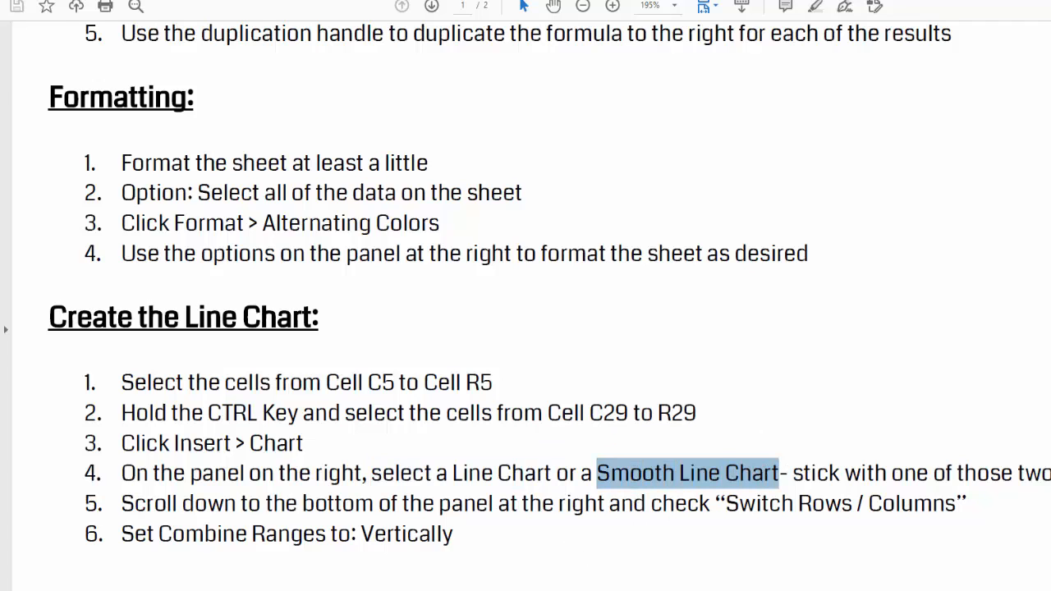
Switch back to the Dice Part 2 spreadsheet and move the chart off the data, just beyond column R.
{"action": "key", "text": "alt+Tab"}
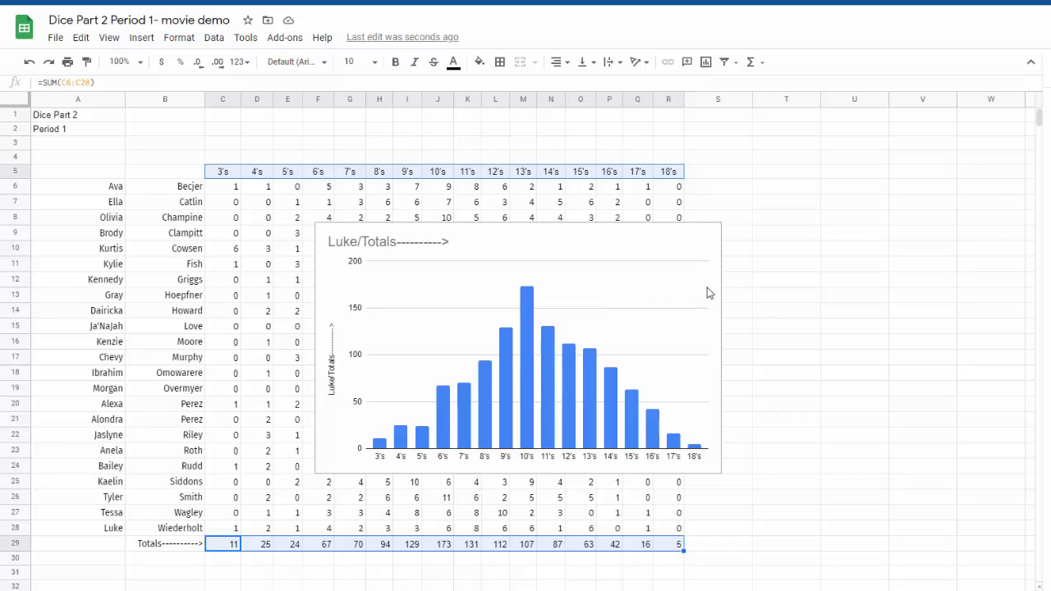
{"action": "left_click", "coordinate": [632, 220]}
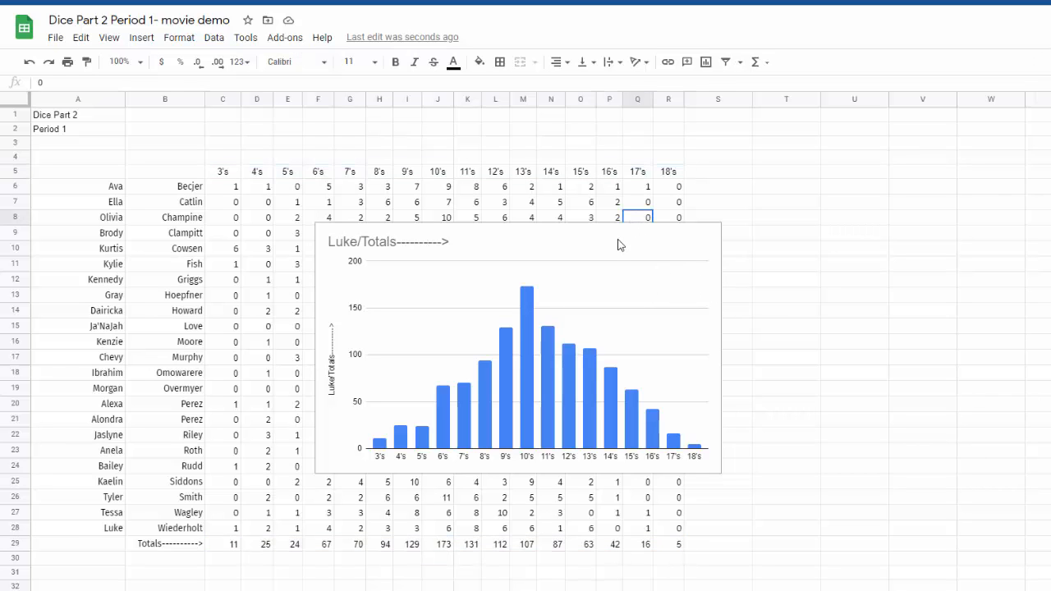
{"action": "left_click", "coordinate": [618, 244]}
{"action": "left_click_drag", "start_coordinate": [593, 251], "coordinate": [970, 180]}
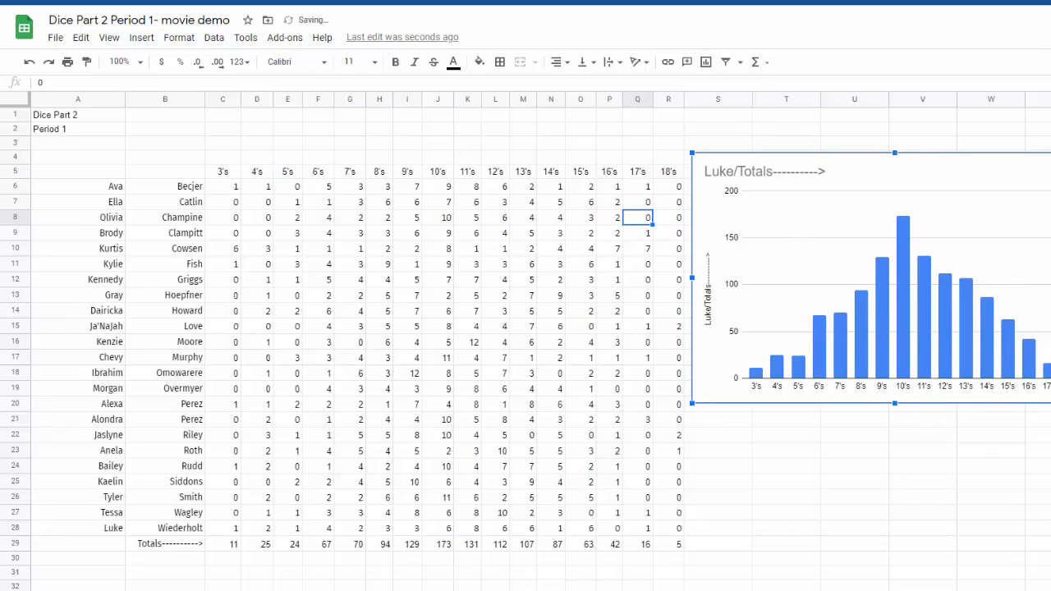
Open the chart for editing, reposition it fully in view and change its type to Line chart.
{"action": "left_click", "coordinate": [930, 148]}
{"action": "left_click", "coordinate": [1033, 185]}
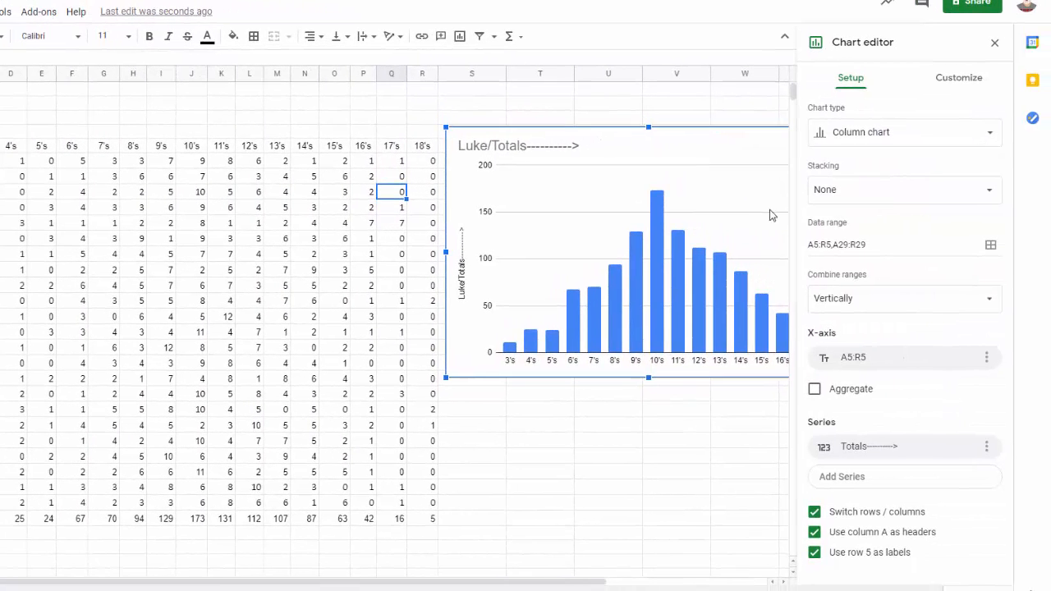
{"action": "left_click_drag", "start_coordinate": [744, 145], "coordinate": [624, 145]}
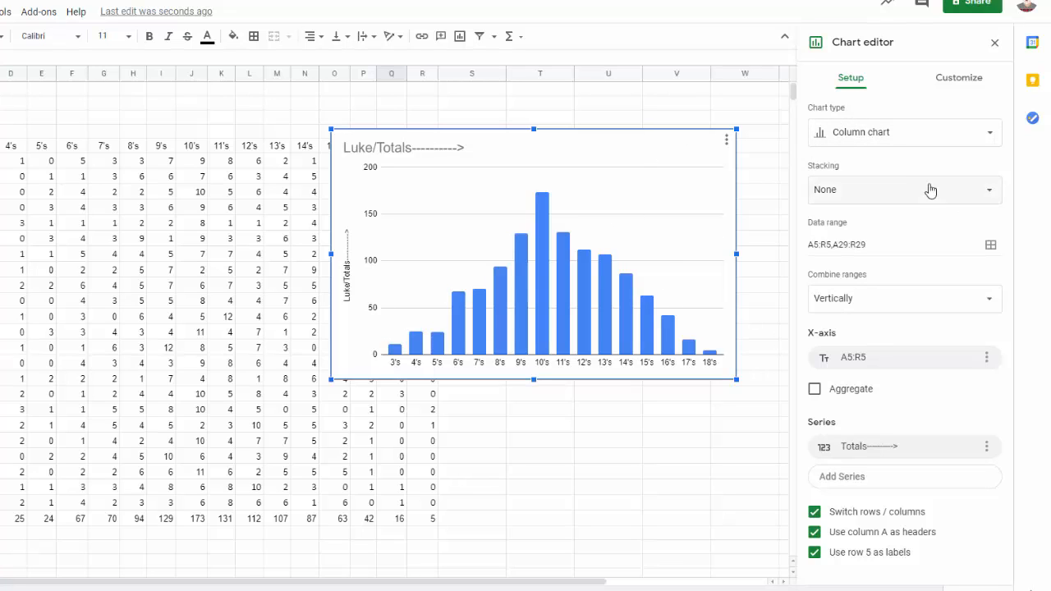
{"action": "left_click", "coordinate": [833, 135]}
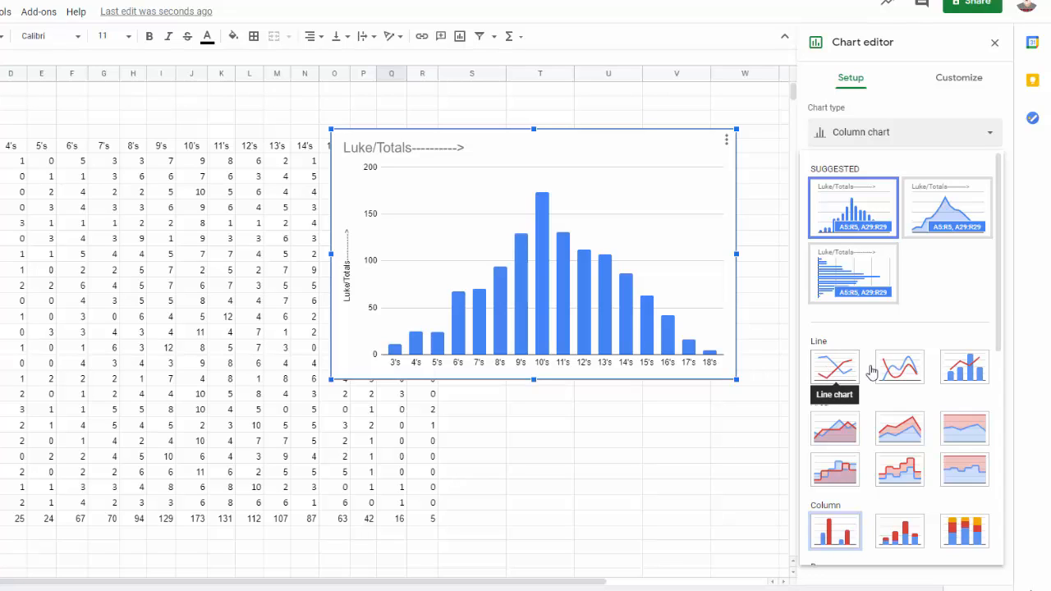
{"action": "left_click", "coordinate": [837, 369]}
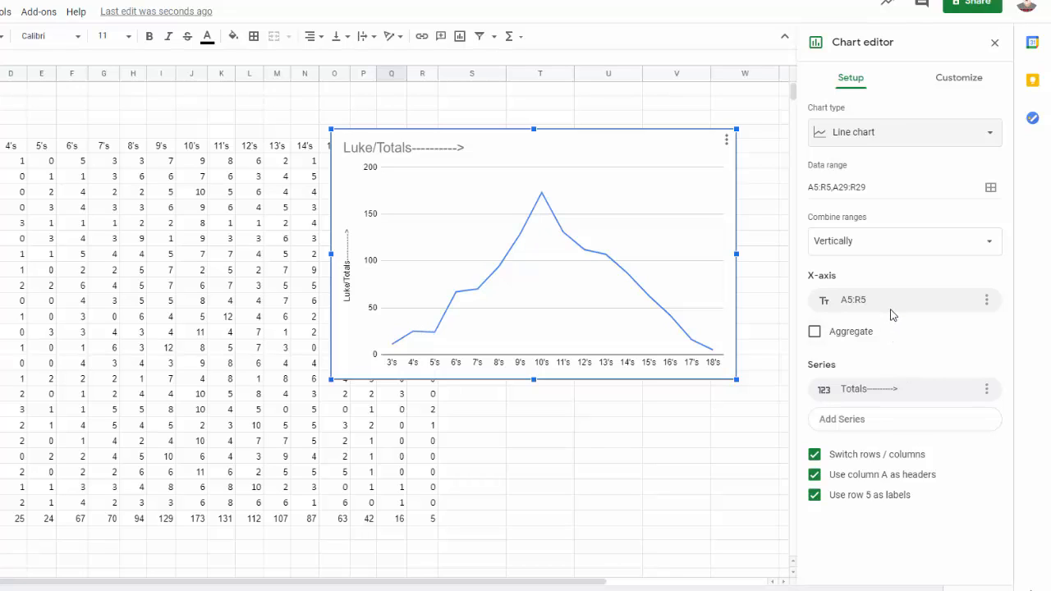
Try the line chart with Switch rows / columns turned off, turning the option back on each time.
{"action": "left_click", "coordinate": [814, 454]}
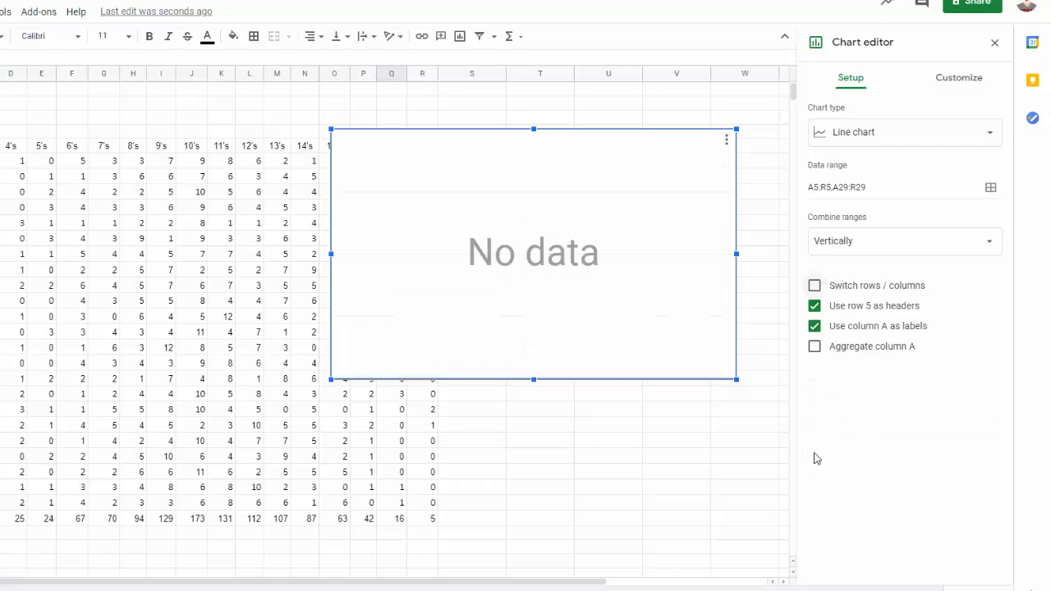
{"action": "left_click", "coordinate": [814, 286]}
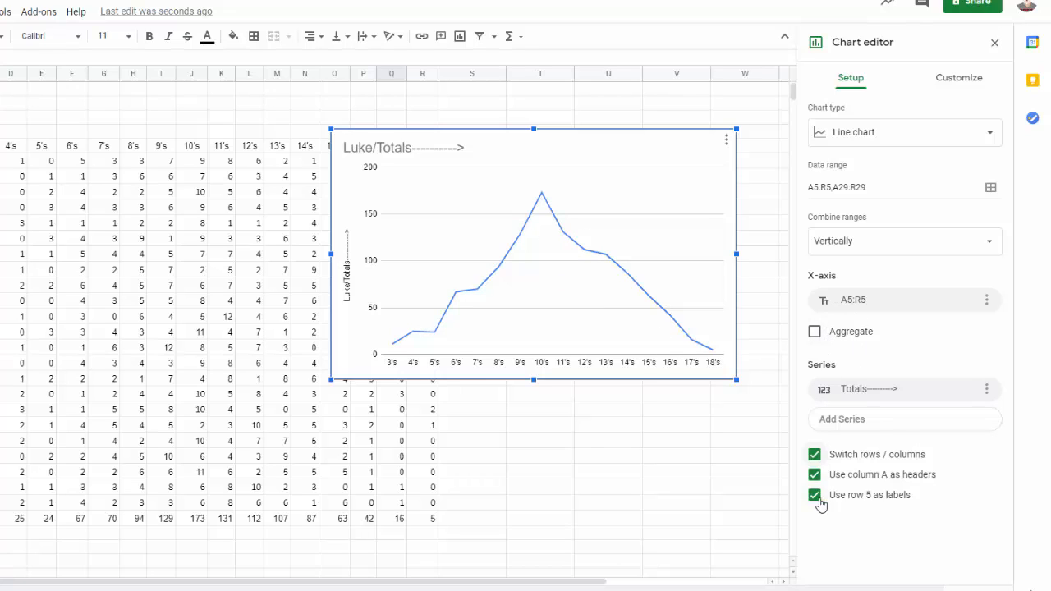
{"action": "left_click", "coordinate": [816, 456]}
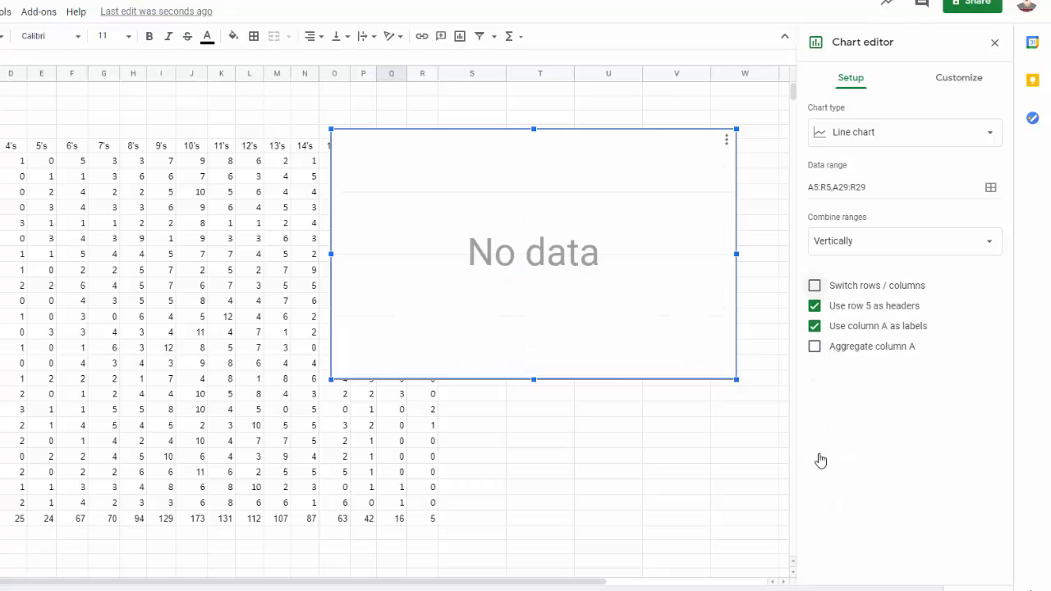
{"action": "left_click", "coordinate": [814, 286]}
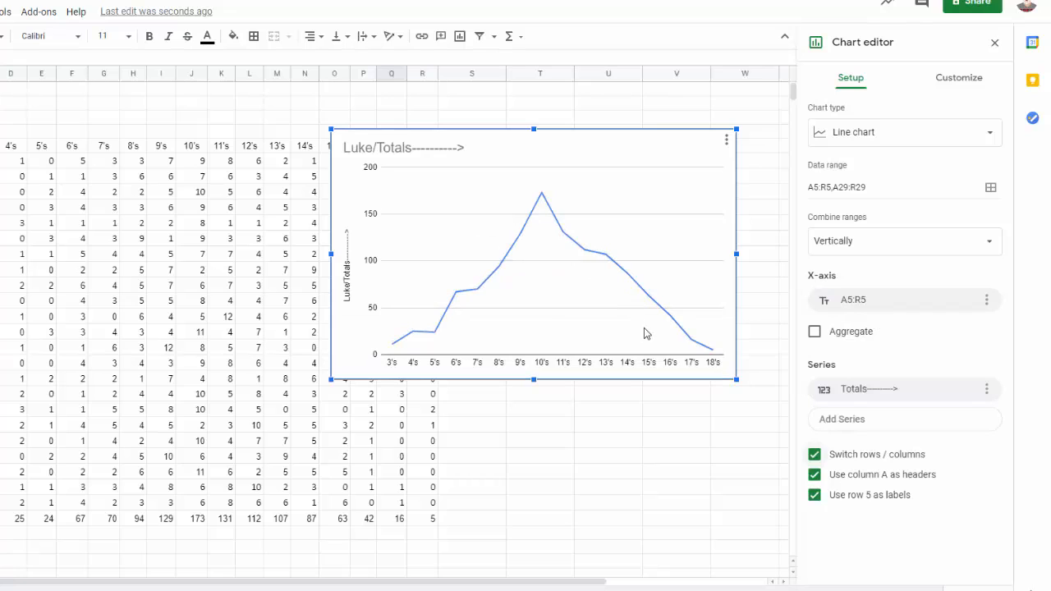
Try combining the ranges Horizontally, restore Vertically, and toggle Switch rows / columns off and back on.
{"action": "left_click", "coordinate": [888, 245]}
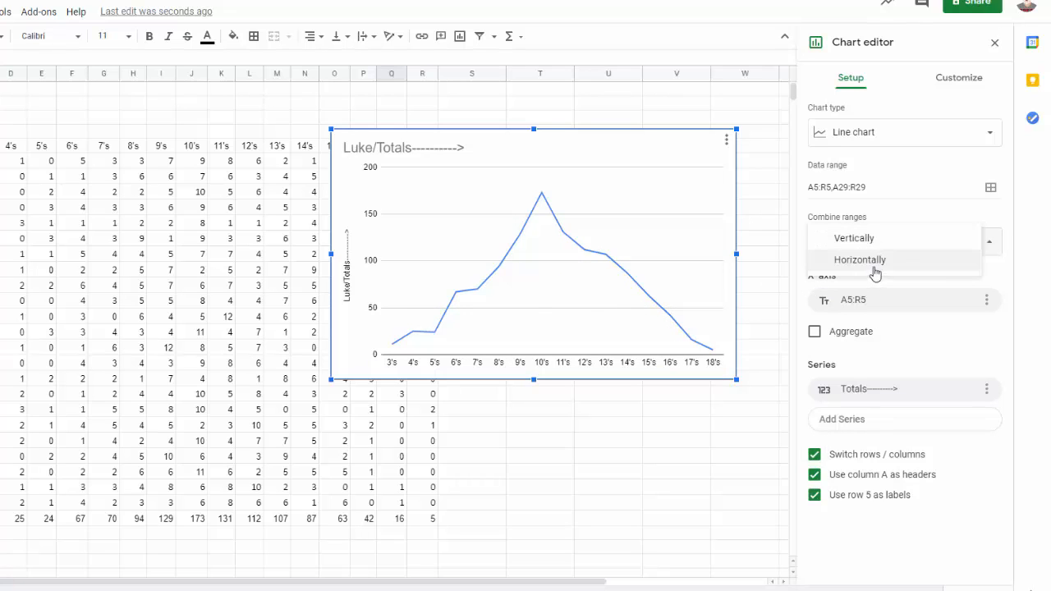
{"action": "left_click", "coordinate": [876, 272]}
{"action": "left_click", "coordinate": [870, 246]}
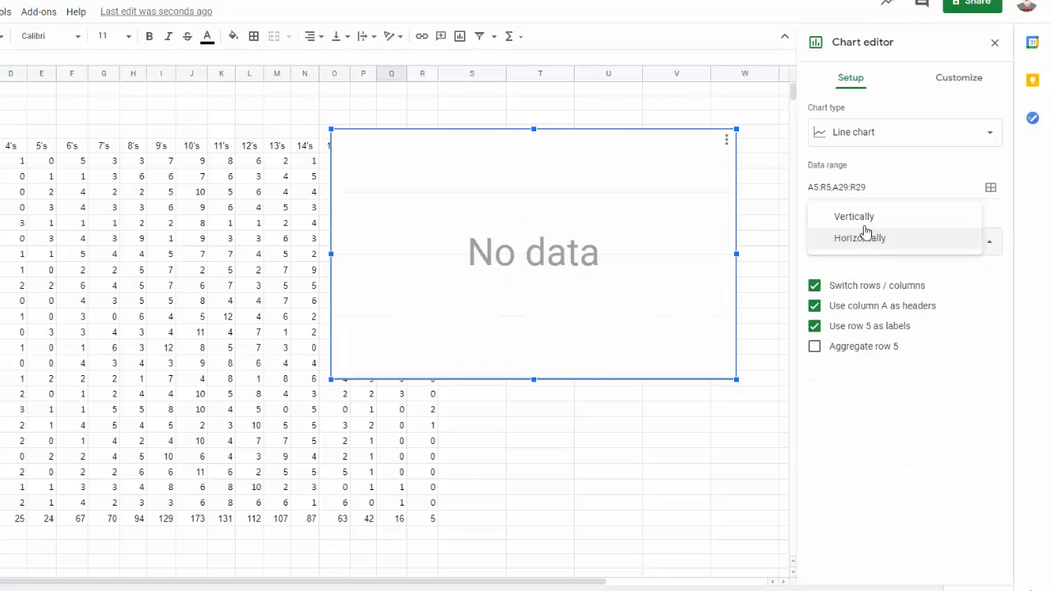
{"action": "left_click", "coordinate": [862, 216]}
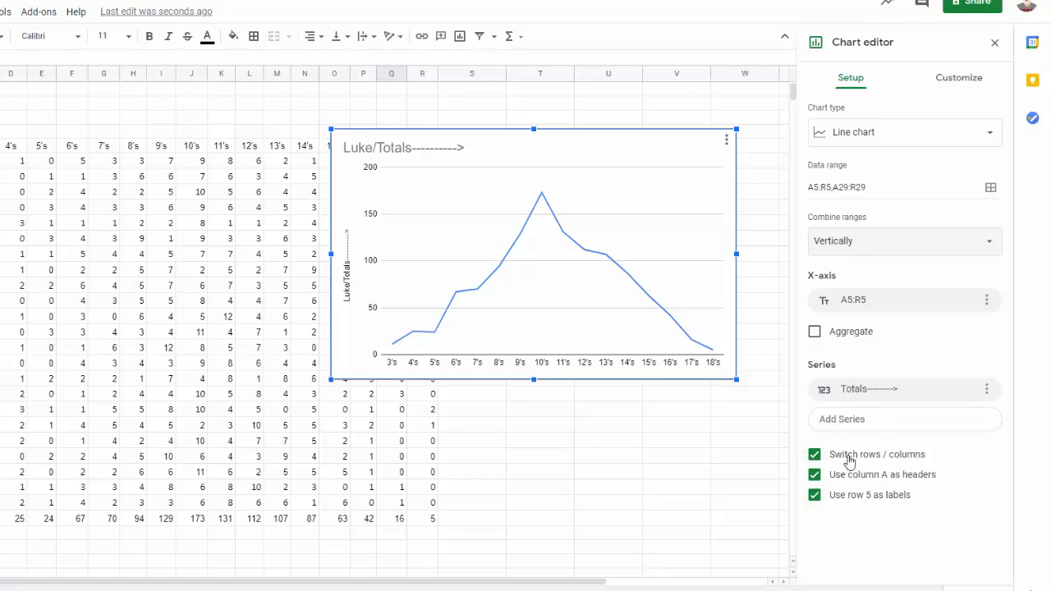
{"action": "left_click", "coordinate": [810, 455]}
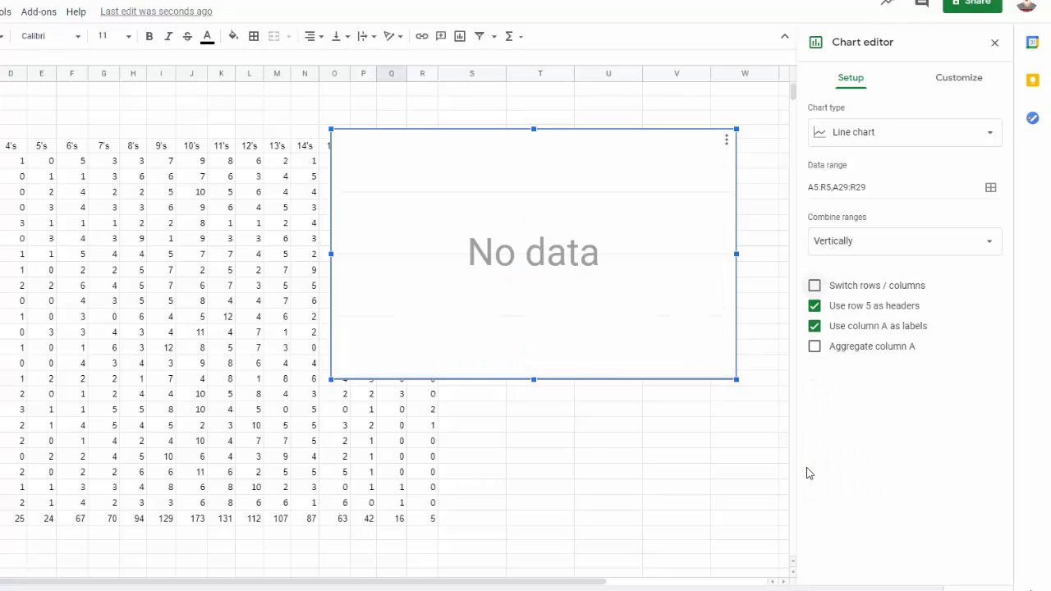
{"action": "left_click", "coordinate": [814, 286]}
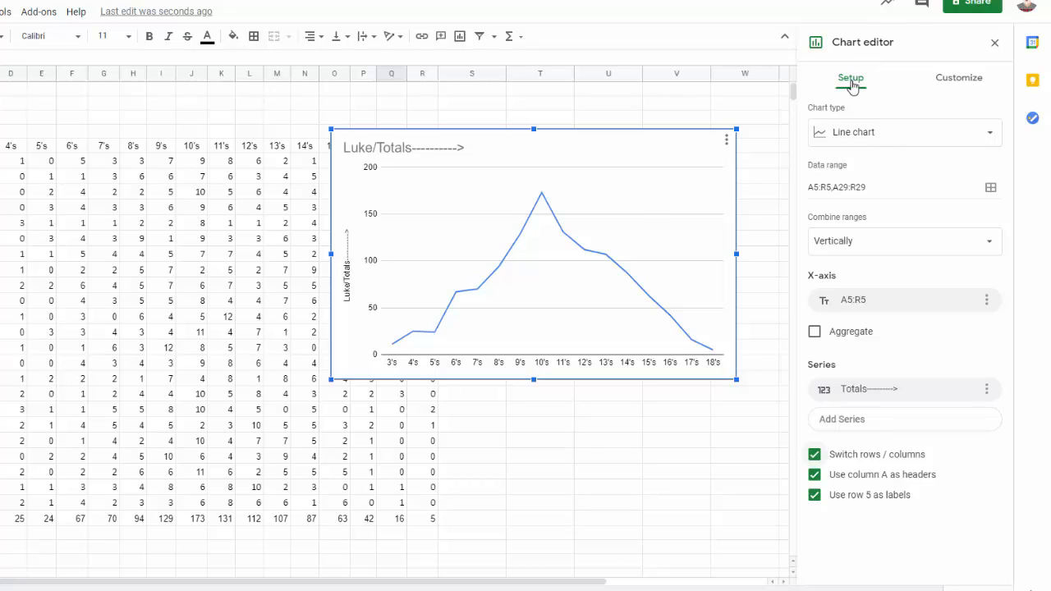
Customize the chart style with a light yellow background and a black border.
{"action": "left_click", "coordinate": [952, 88]}
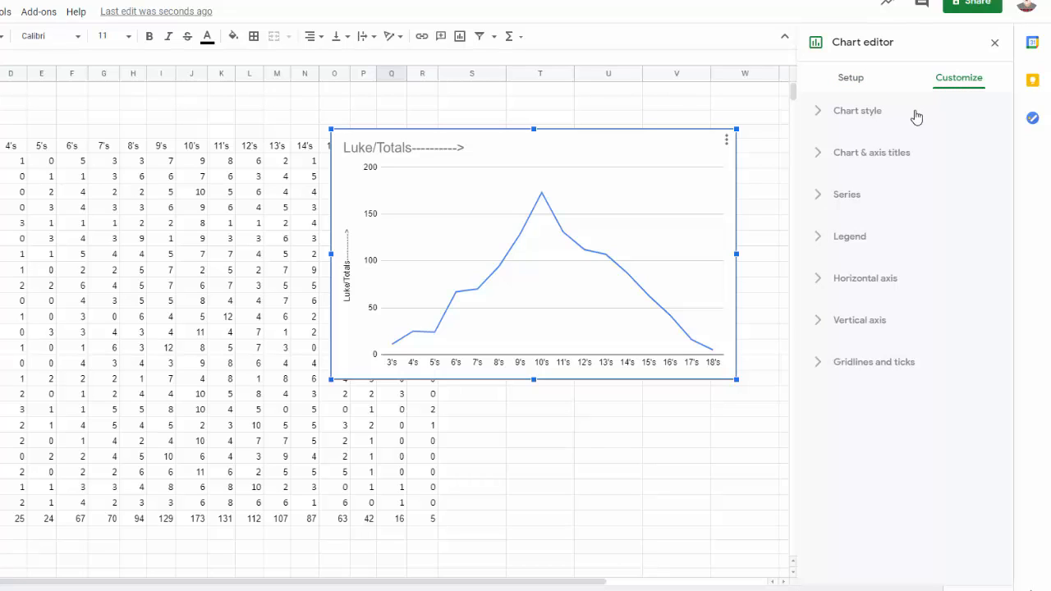
{"action": "left_click", "coordinate": [816, 115]}
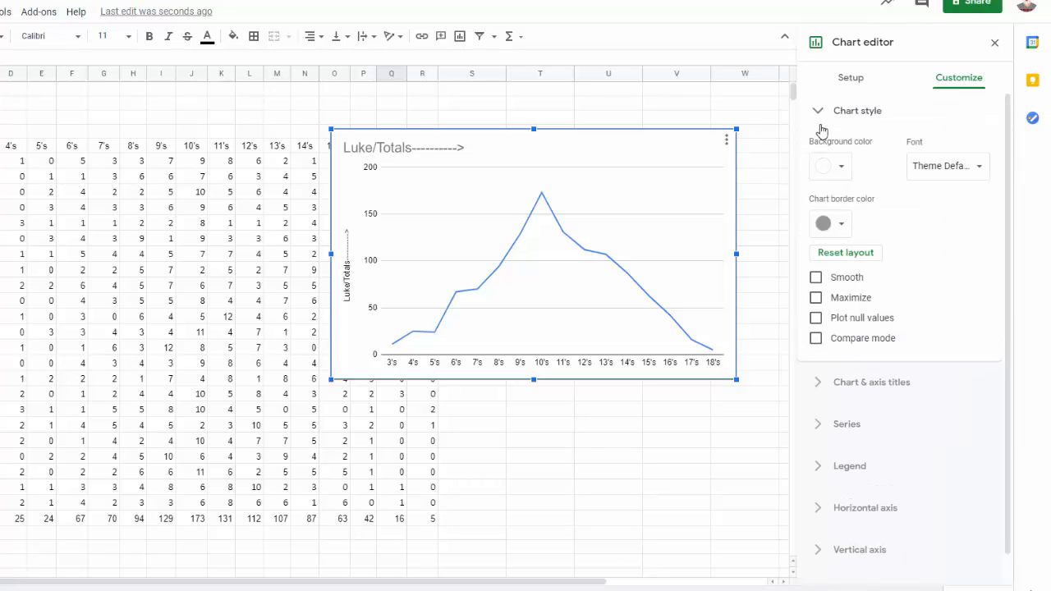
{"action": "left_click", "coordinate": [843, 170]}
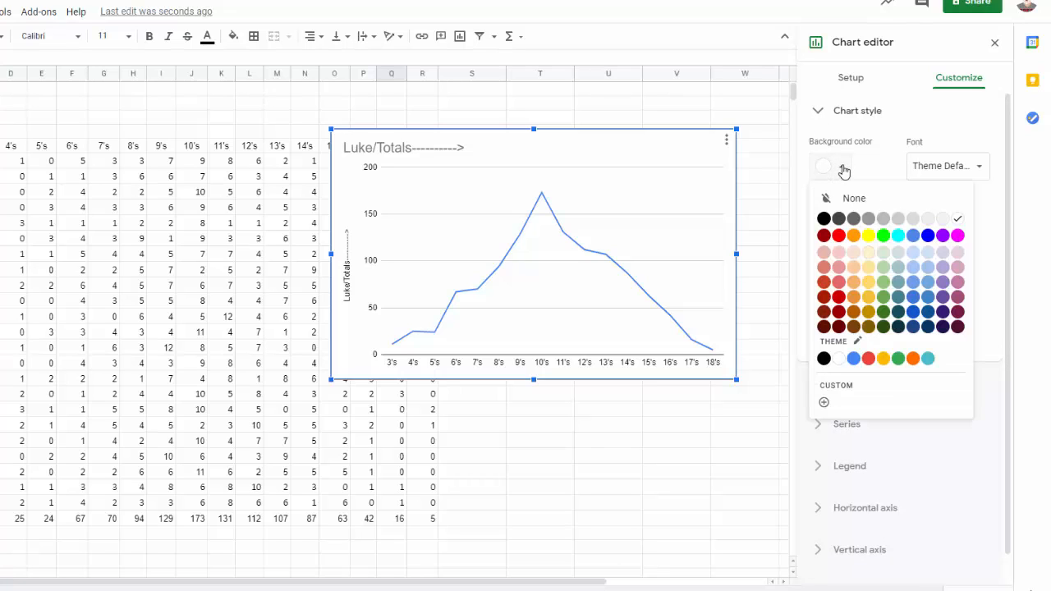
{"action": "left_click", "coordinate": [867, 254]}
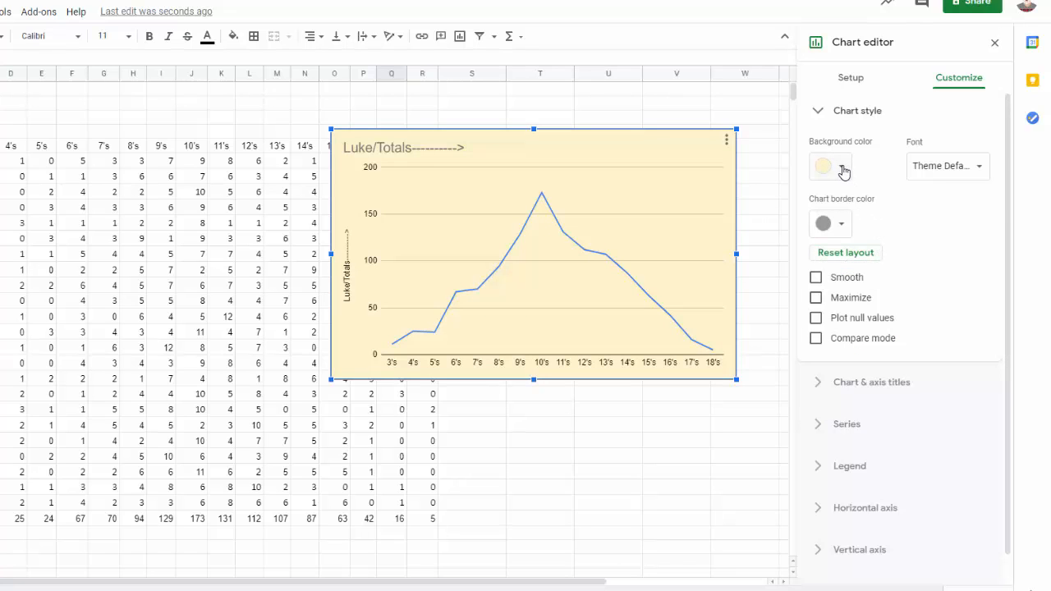
{"action": "left_click", "coordinate": [843, 224]}
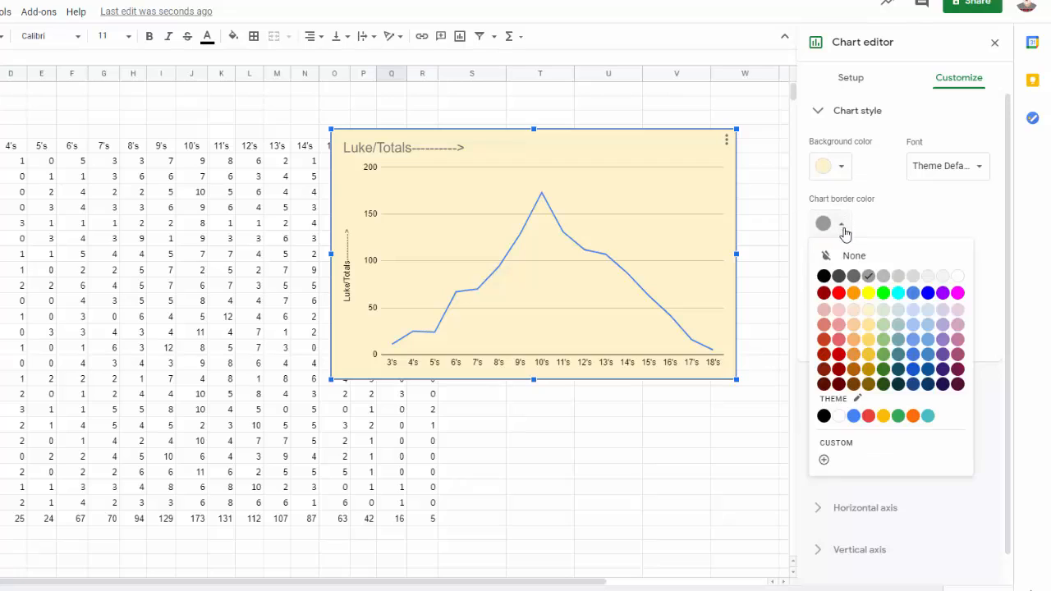
{"action": "left_click", "coordinate": [824, 279]}
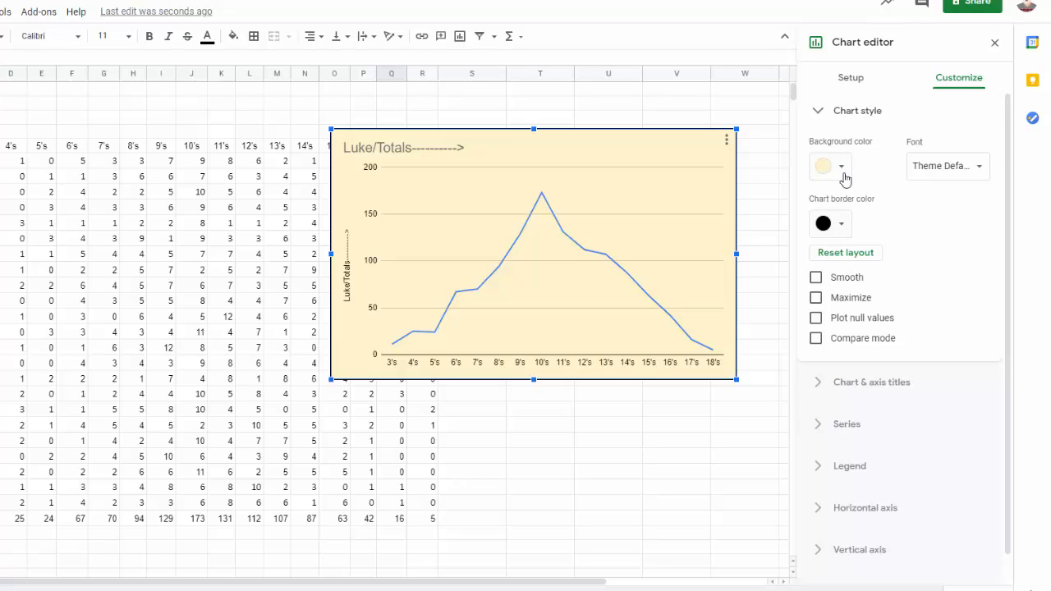
Set the chart's font to Verdana and close the chart style options.
{"action": "left_click", "coordinate": [980, 169]}
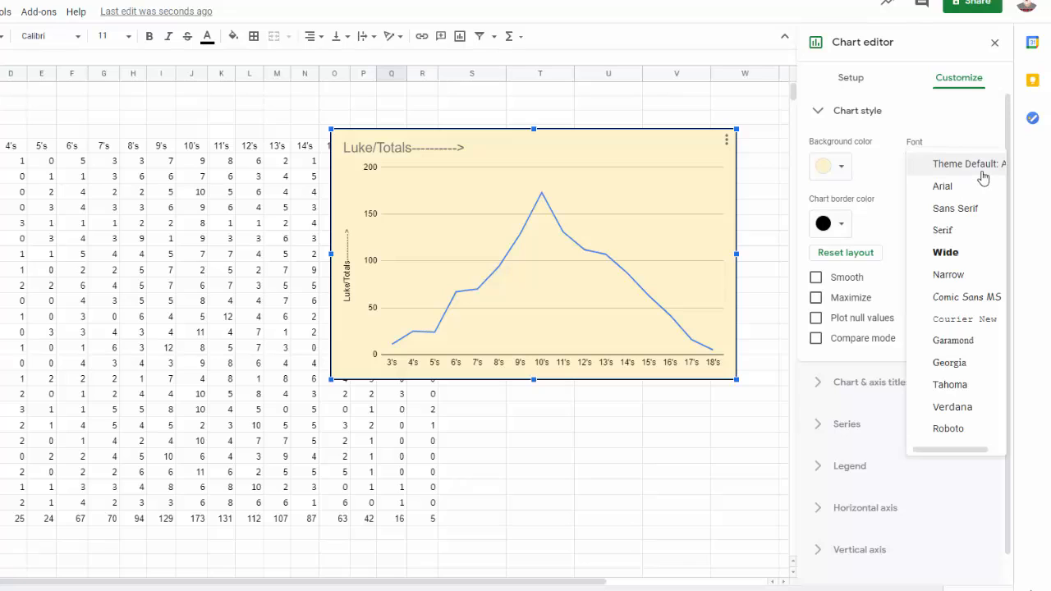
{"action": "left_click", "coordinate": [948, 410]}
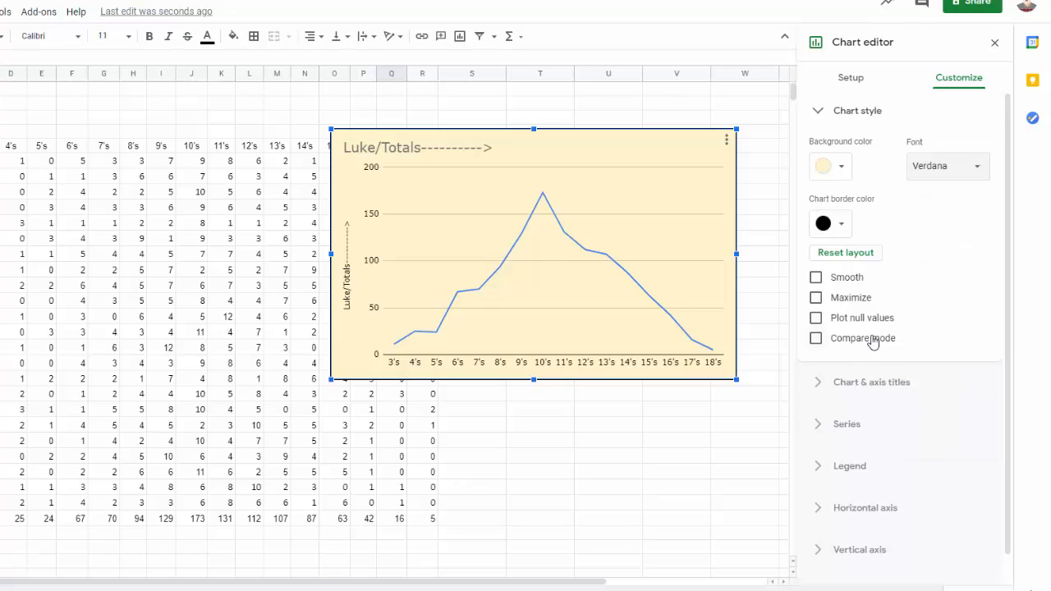
{"action": "left_click", "coordinate": [818, 118]}
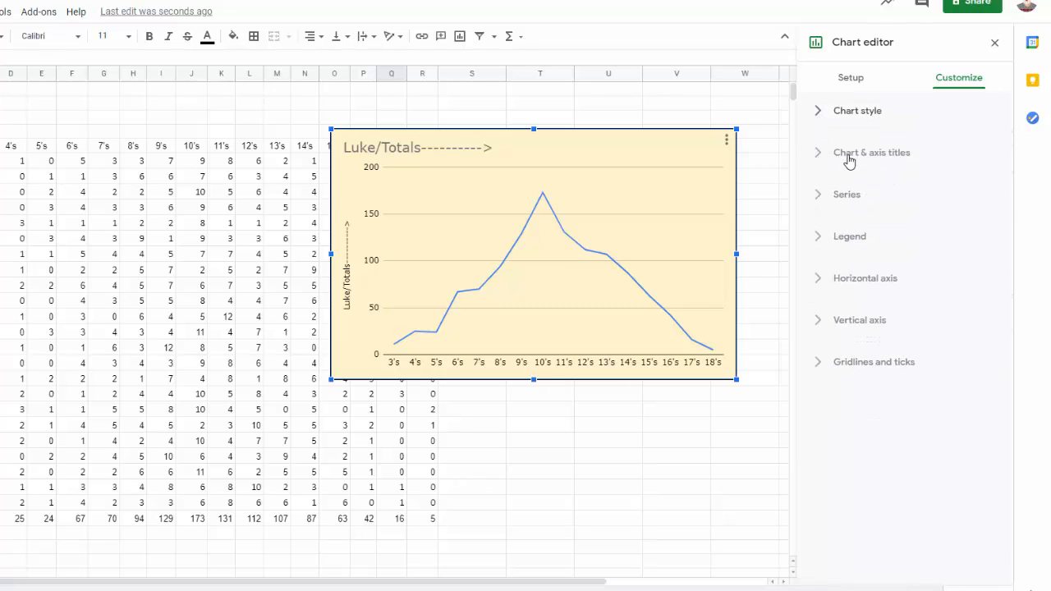
Replace the chart title text with "Roll the Dice".
{"action": "left_click", "coordinate": [819, 159]}
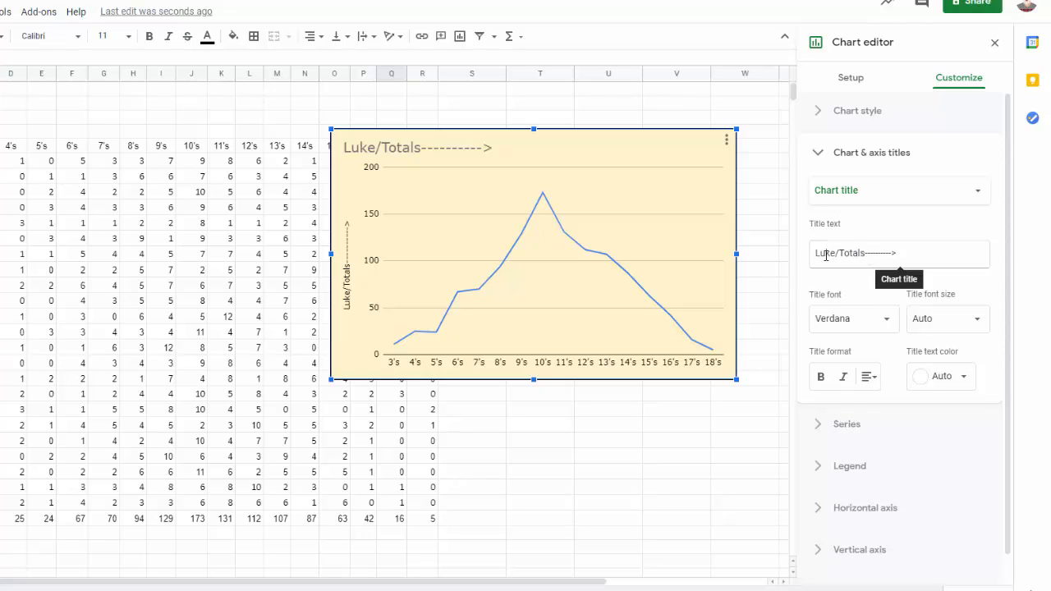
{"action": "left_click", "coordinate": [912, 257]}
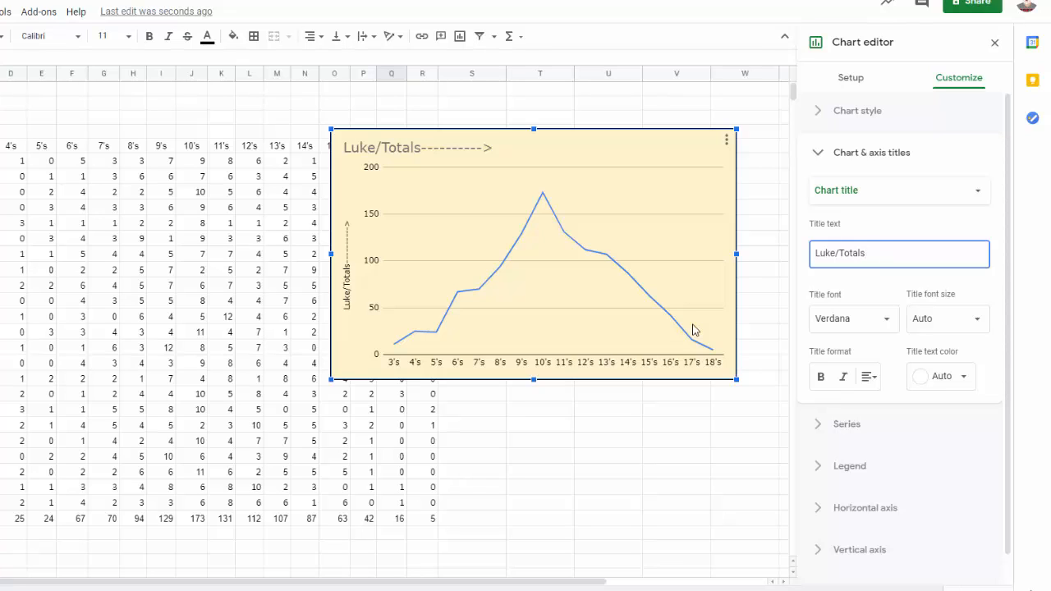
{"action": "key", "text": "BackSpace"}
{"action": "key", "text": "BackSpace"}
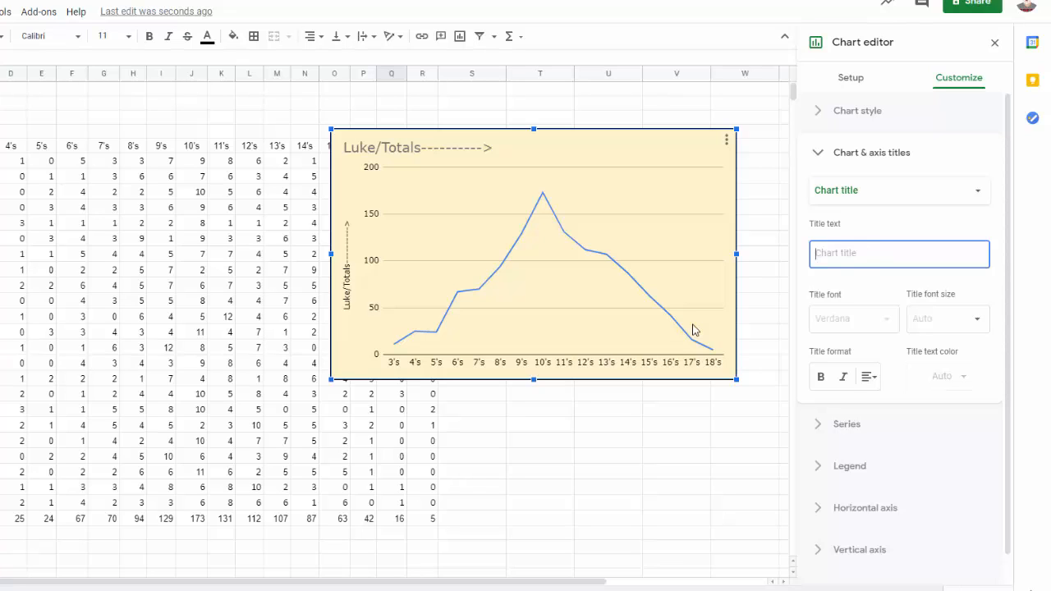
{"action": "type", "text": "Roll the Dice"}
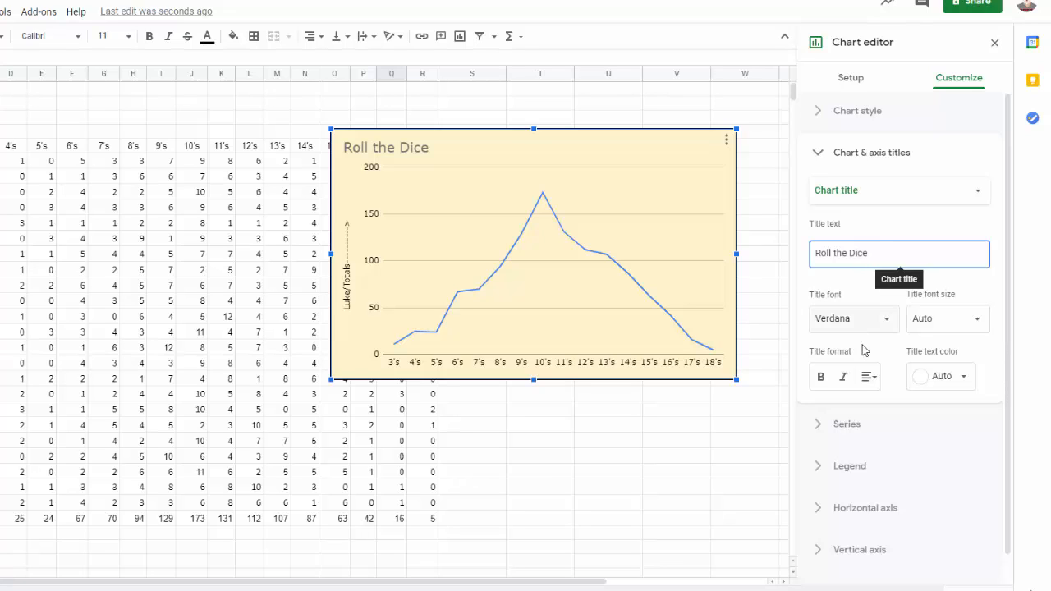
Format the chart title as bold, set its font size to 30, and center it.
{"action": "left_click", "coordinate": [821, 379]}
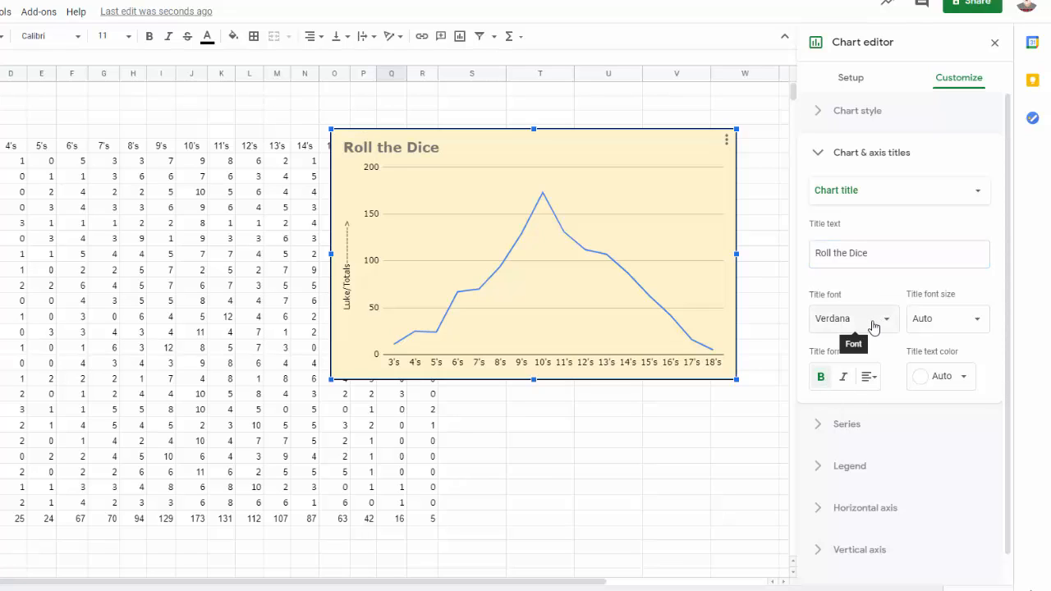
{"action": "left_click", "coordinate": [977, 328]}
{"action": "left_click", "coordinate": [938, 456]}
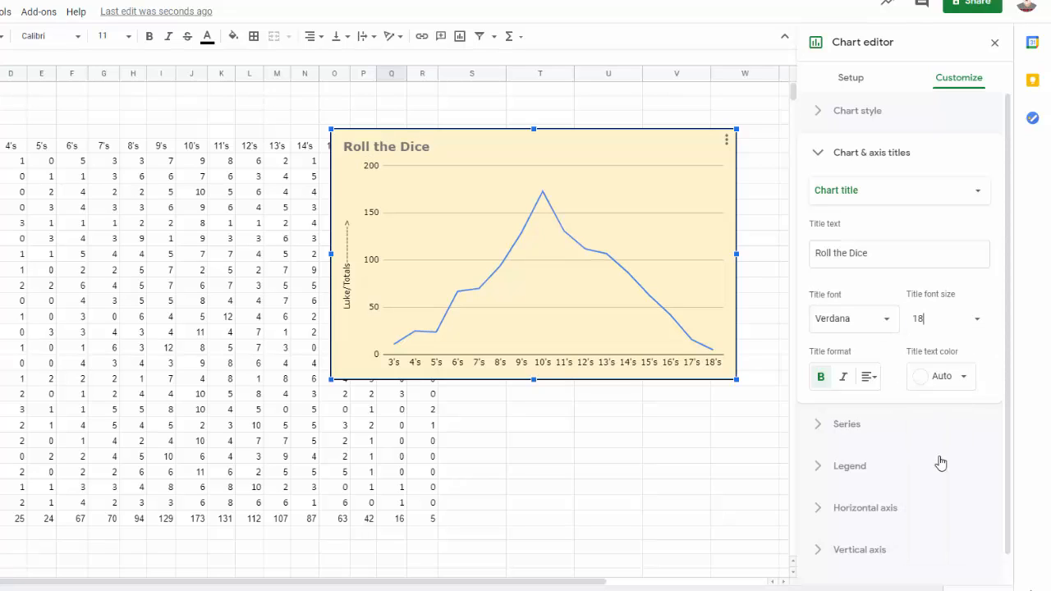
{"action": "left_click", "coordinate": [972, 325]}
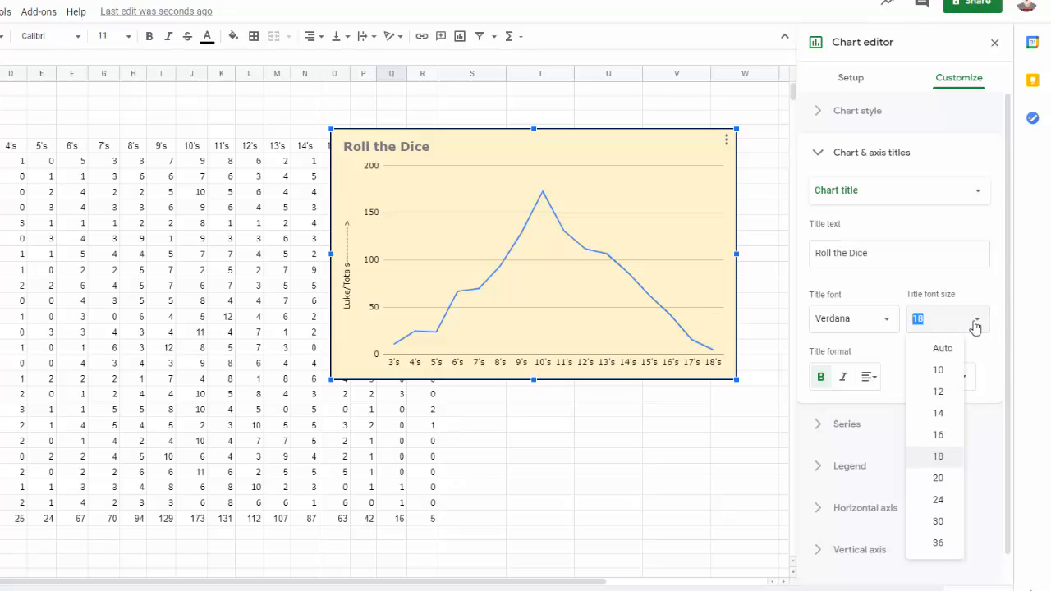
{"action": "left_click", "coordinate": [937, 522]}
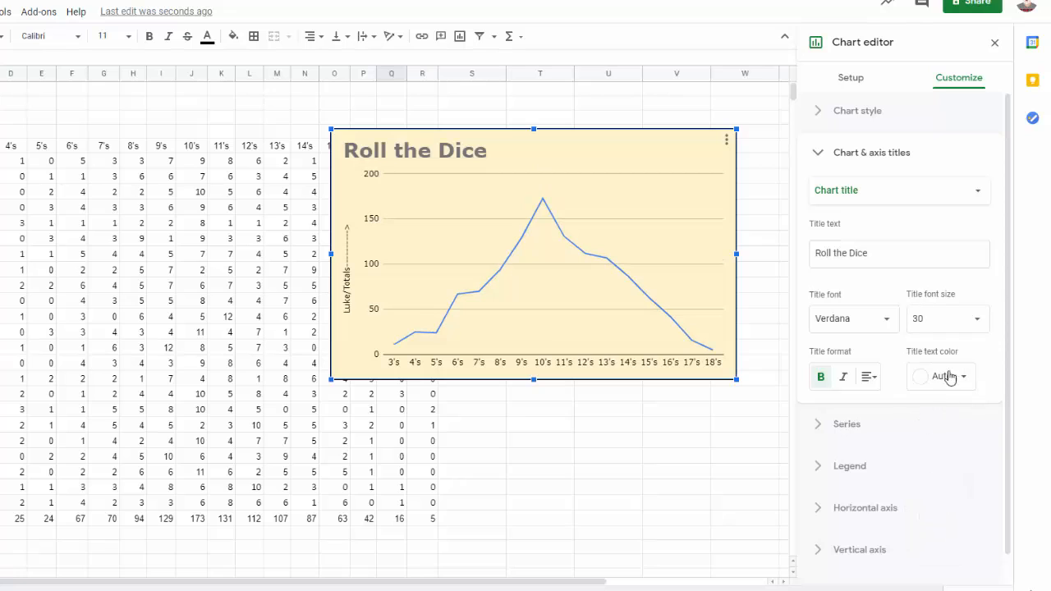
{"action": "left_click", "coordinate": [870, 379]}
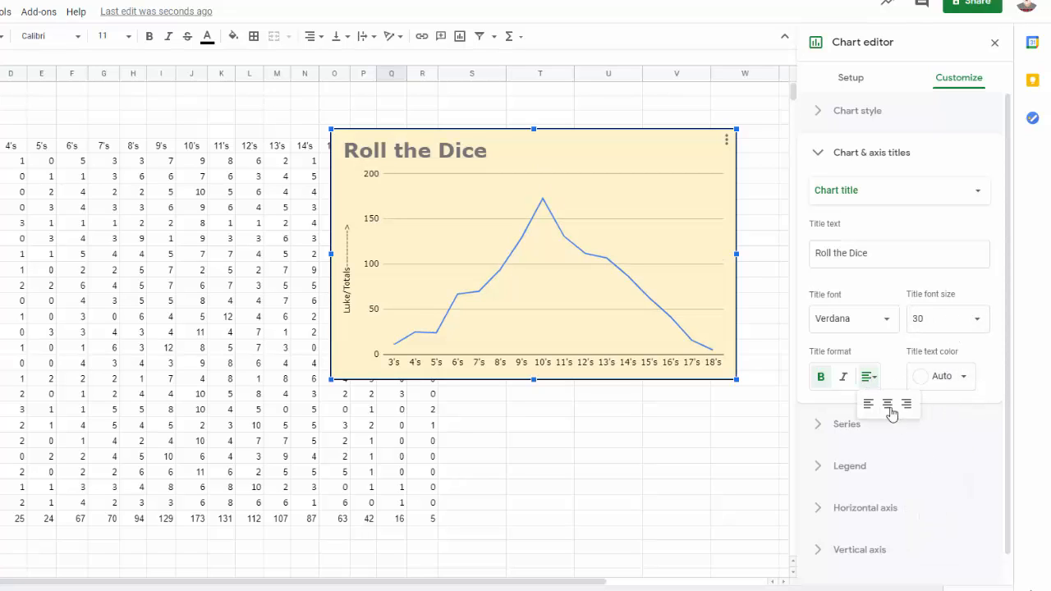
{"action": "left_click", "coordinate": [888, 409]}
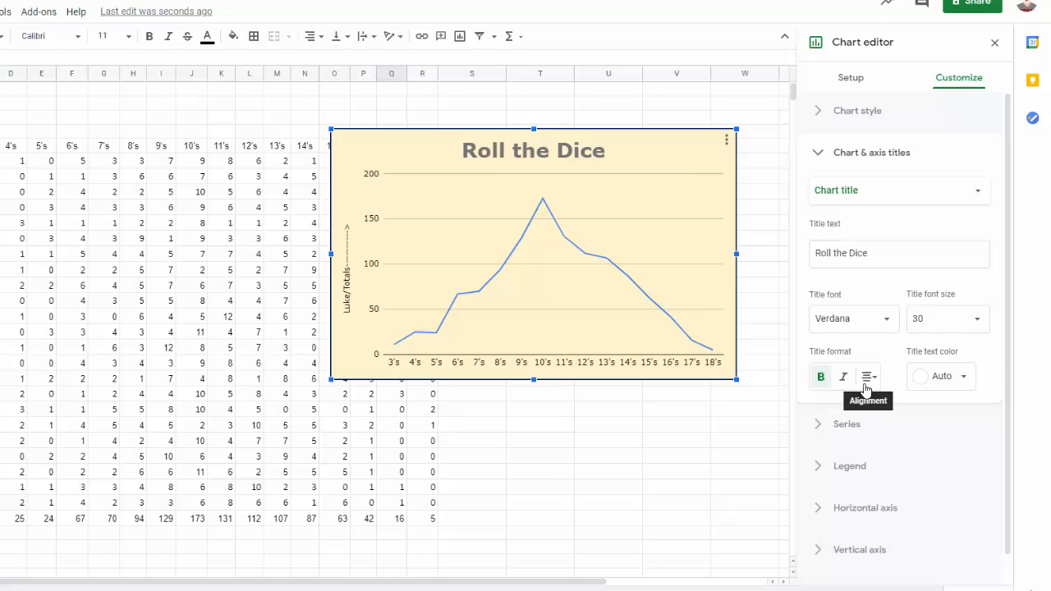
Replace the vertical axis title text with "results" and close the chart and axis title options.
{"action": "left_click", "coordinate": [852, 191]}
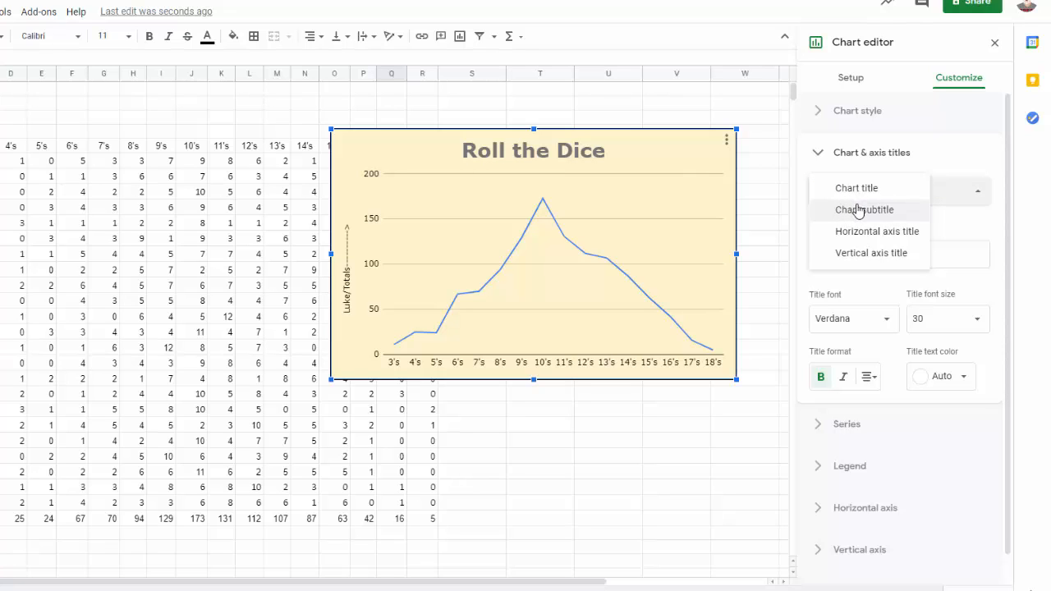
{"action": "left_click", "coordinate": [859, 253]}
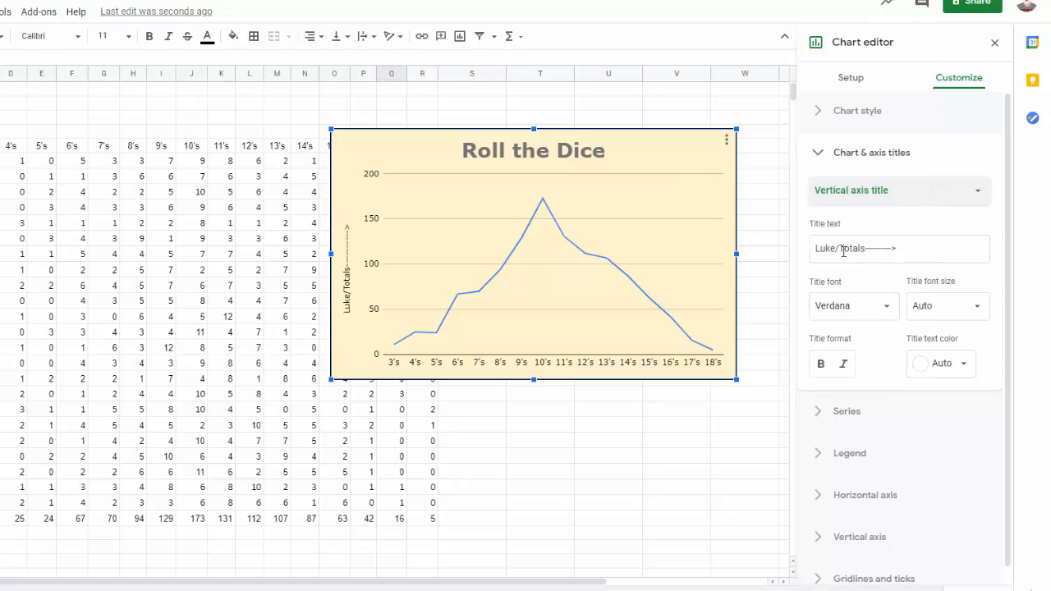
{"action": "left_click_drag", "start_coordinate": [907, 253], "coordinate": [811, 256]}
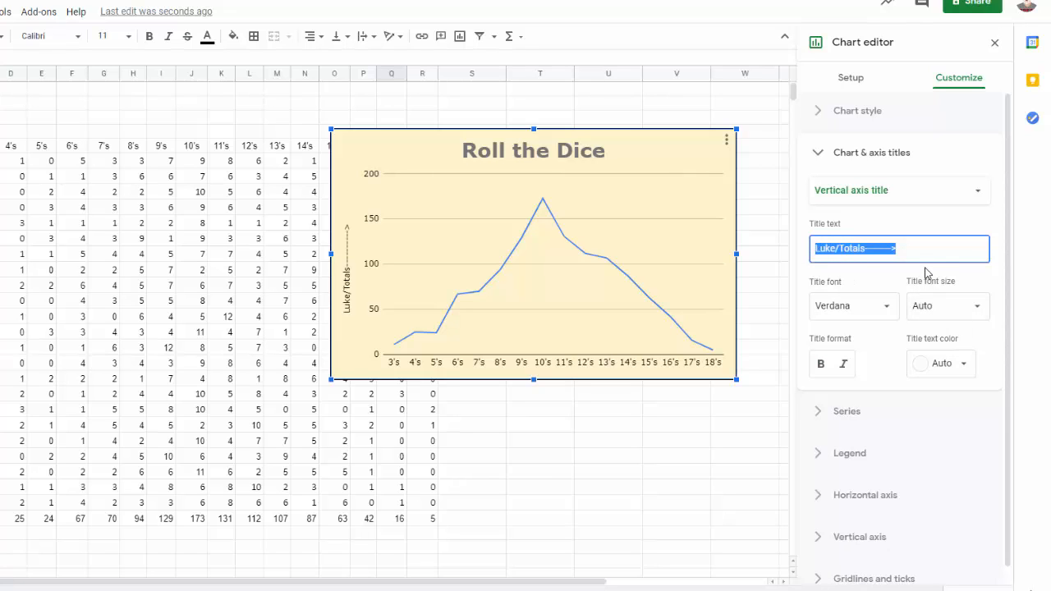
{"action": "type", "text": "results"}
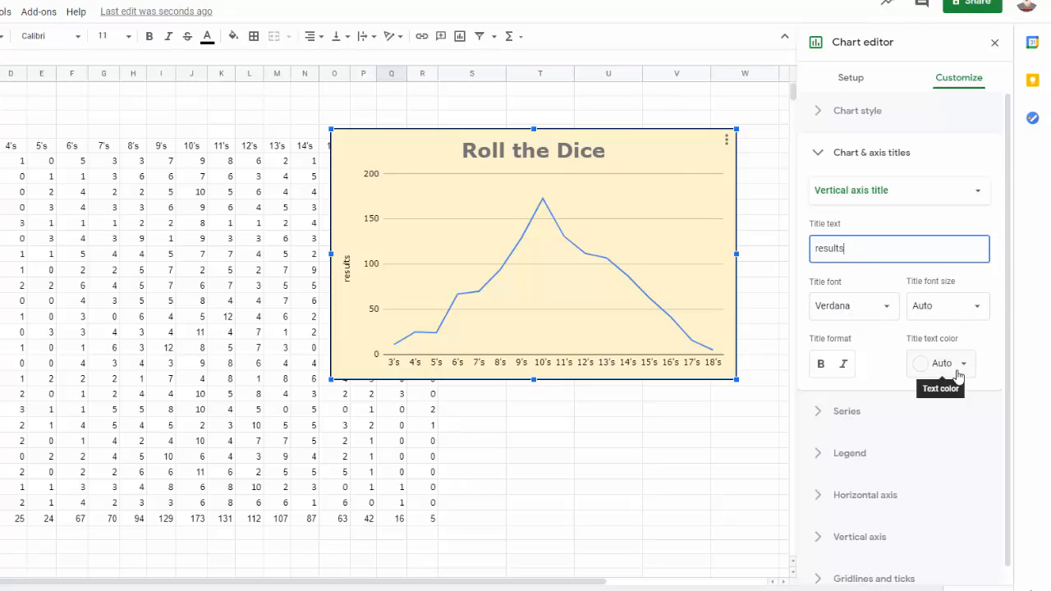
{"action": "left_click", "coordinate": [817, 153]}
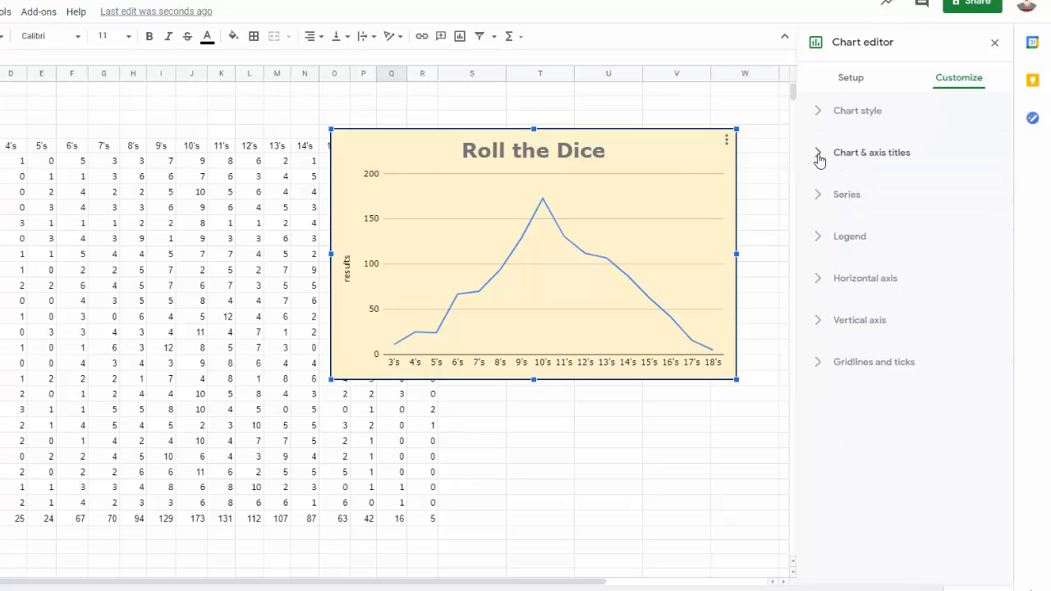
Change the Totals series color to dark purple and keep the solid line dash type.
{"action": "left_click", "coordinate": [818, 202]}
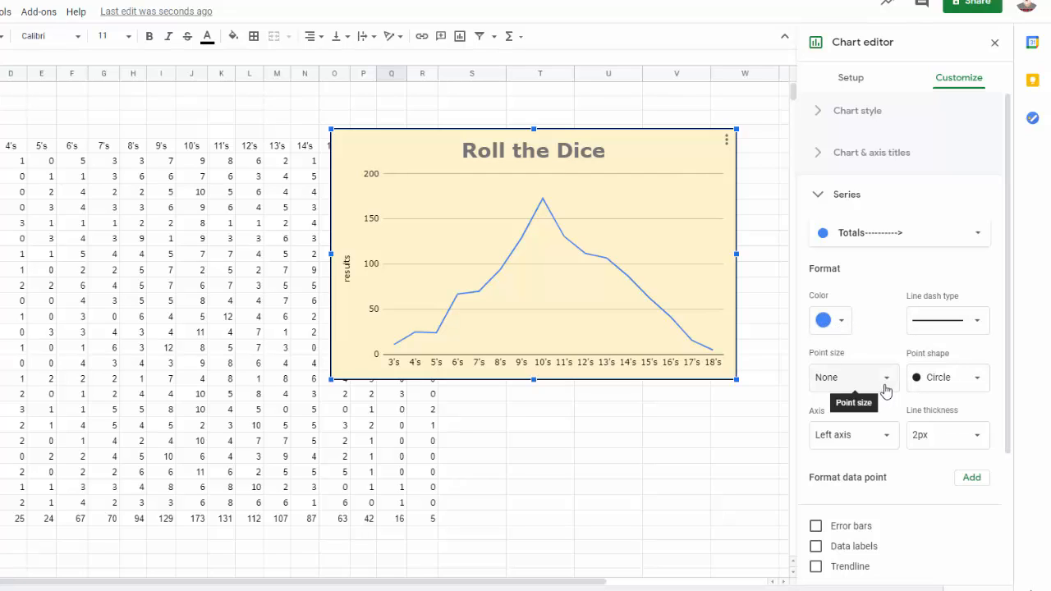
{"action": "left_click", "coordinate": [844, 324]}
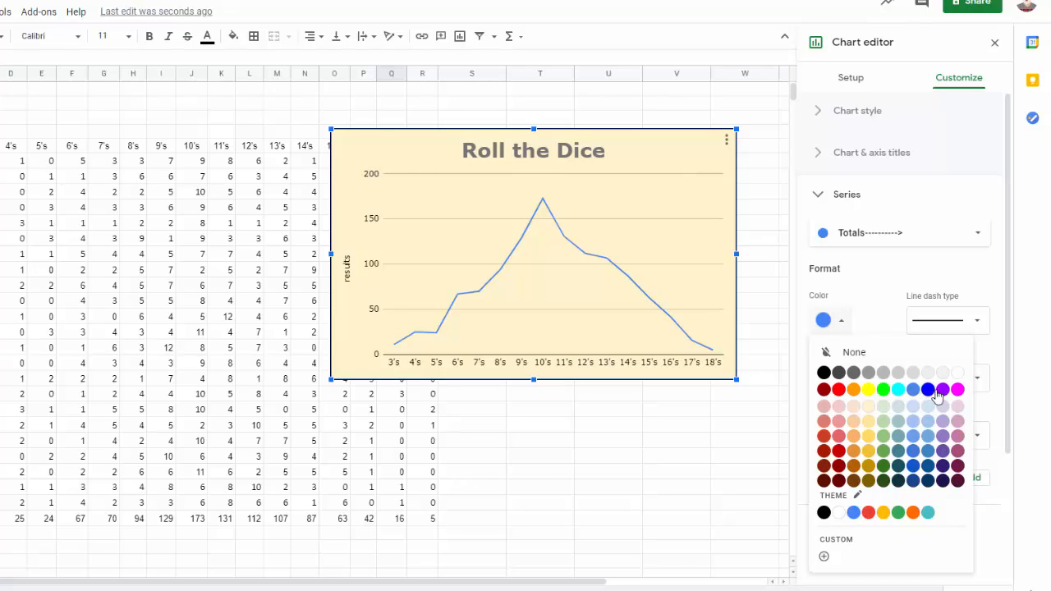
{"action": "left_click", "coordinate": [942, 466]}
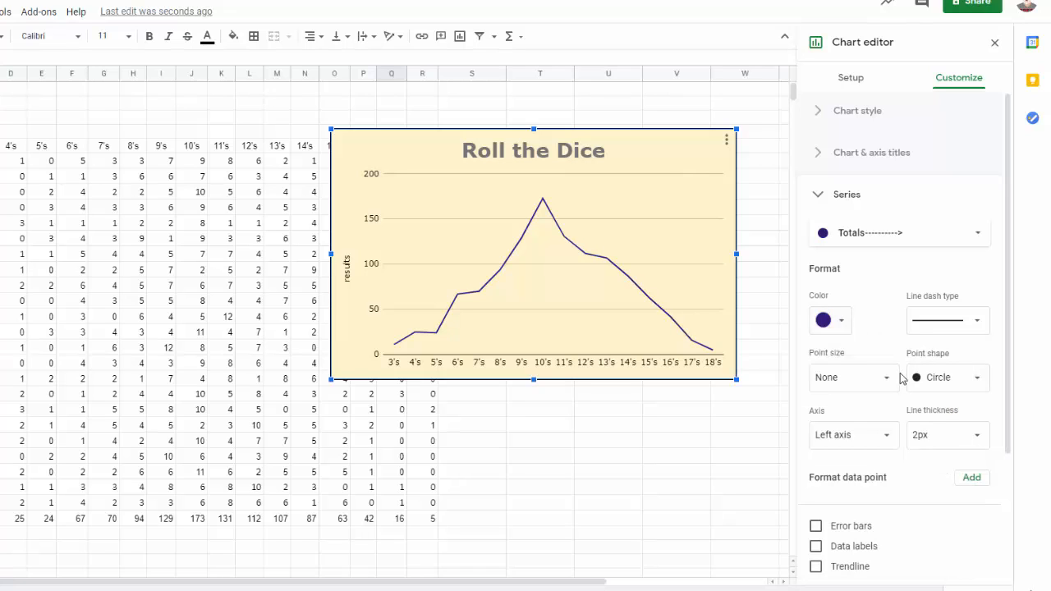
{"action": "left_click", "coordinate": [979, 328]}
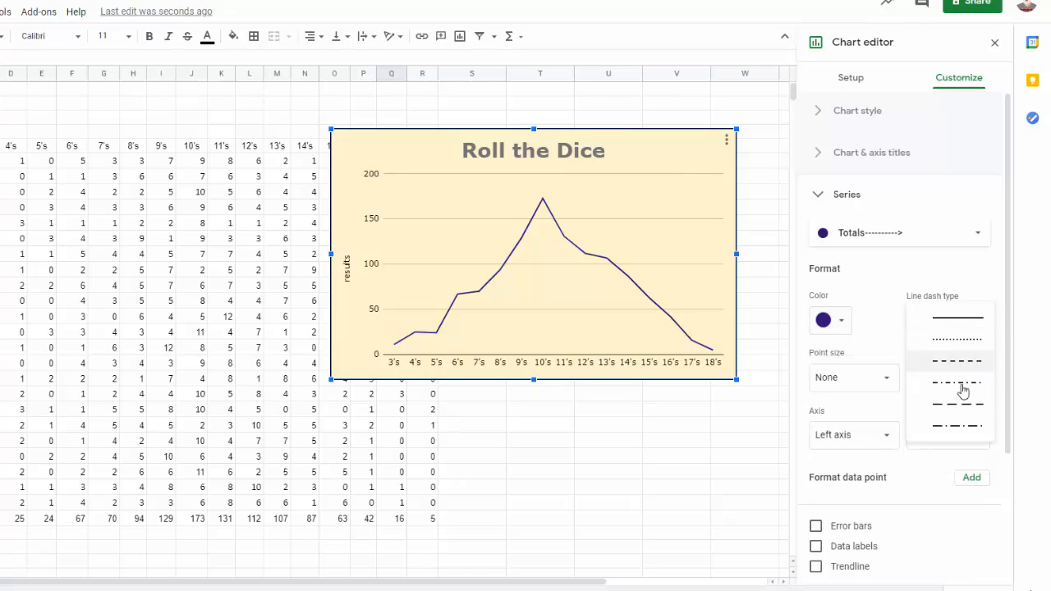
{"action": "left_click", "coordinate": [964, 326]}
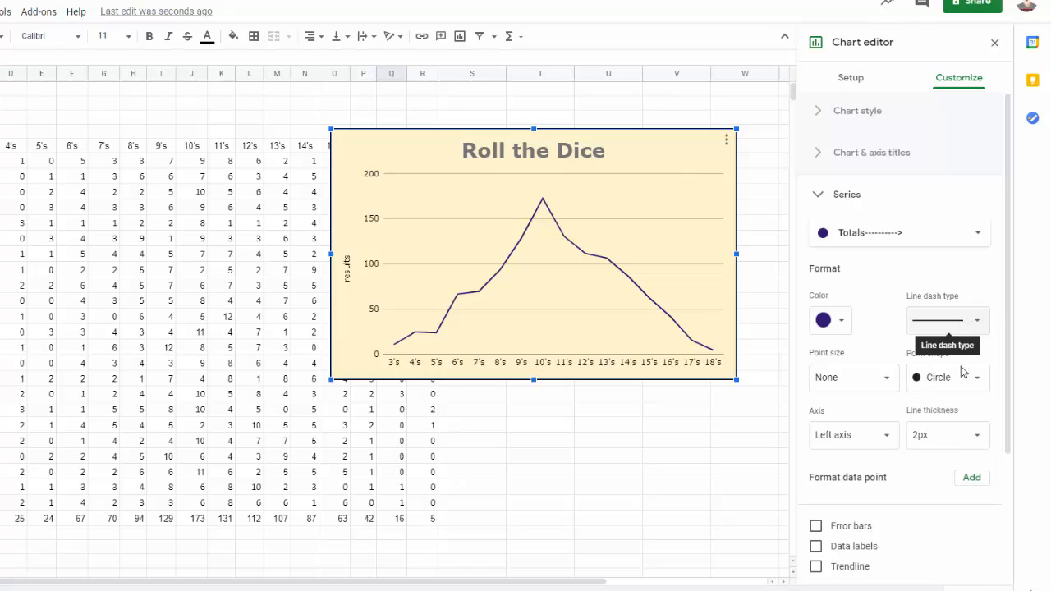
Try a 7px point size on the Totals series with the Star and Diamond point shapes.
{"action": "left_click", "coordinate": [886, 380]}
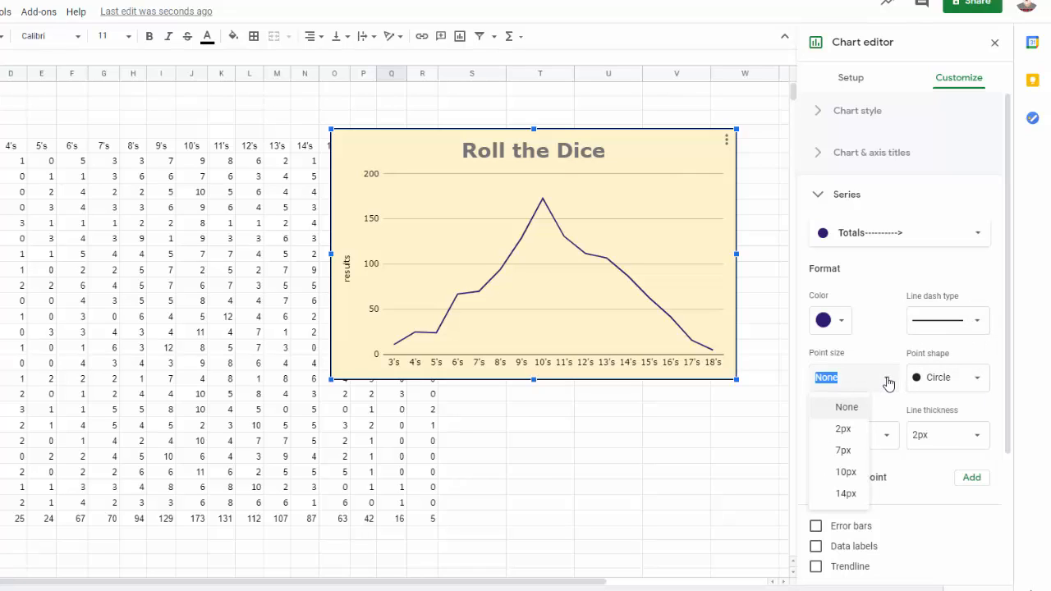
{"action": "left_click", "coordinate": [845, 451]}
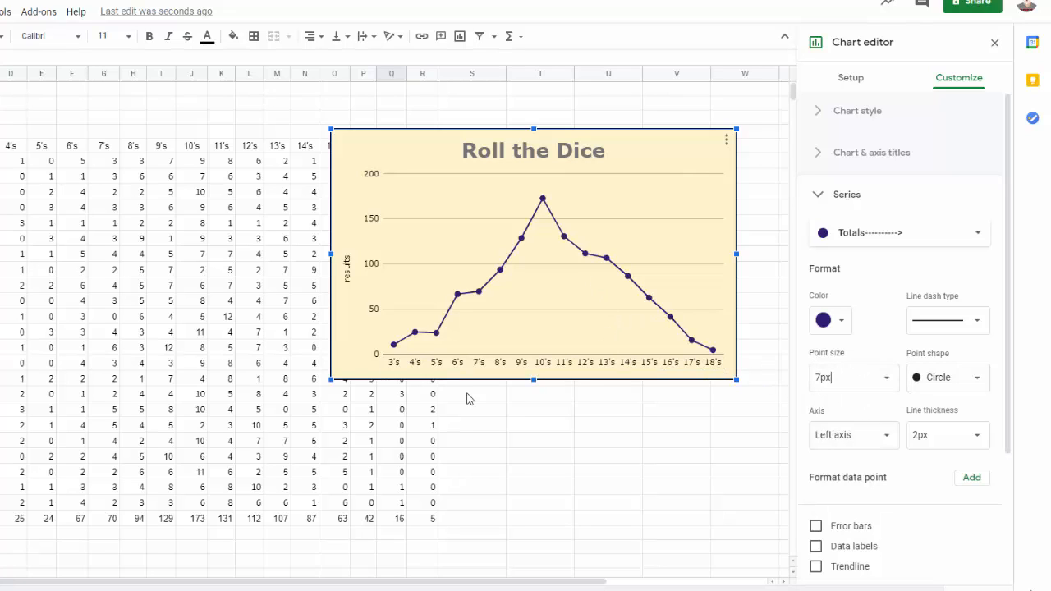
{"action": "left_click", "coordinate": [966, 383]}
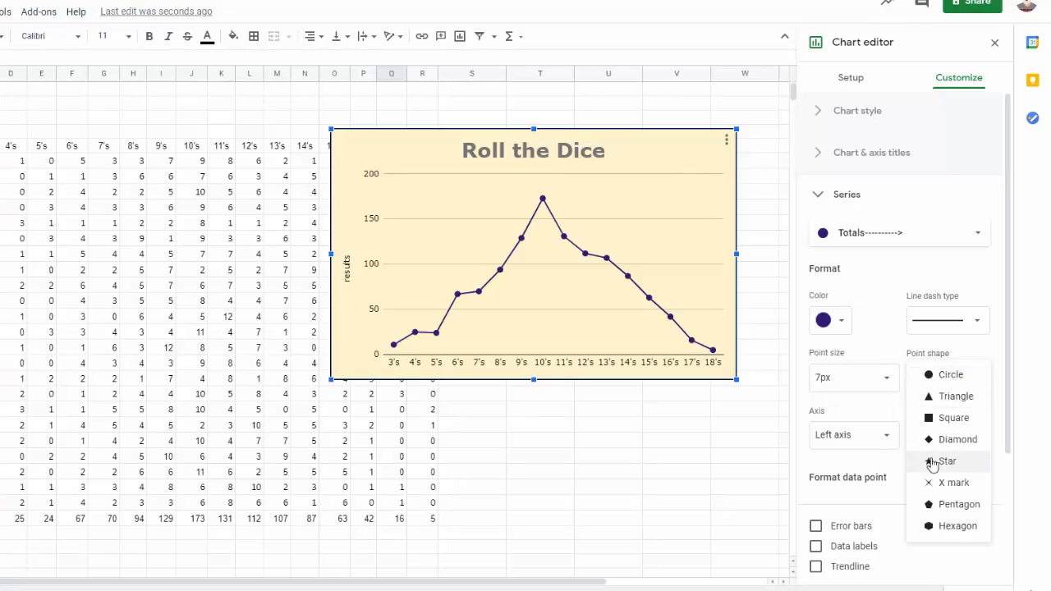
{"action": "left_click", "coordinate": [933, 463]}
{"action": "left_click", "coordinate": [976, 381]}
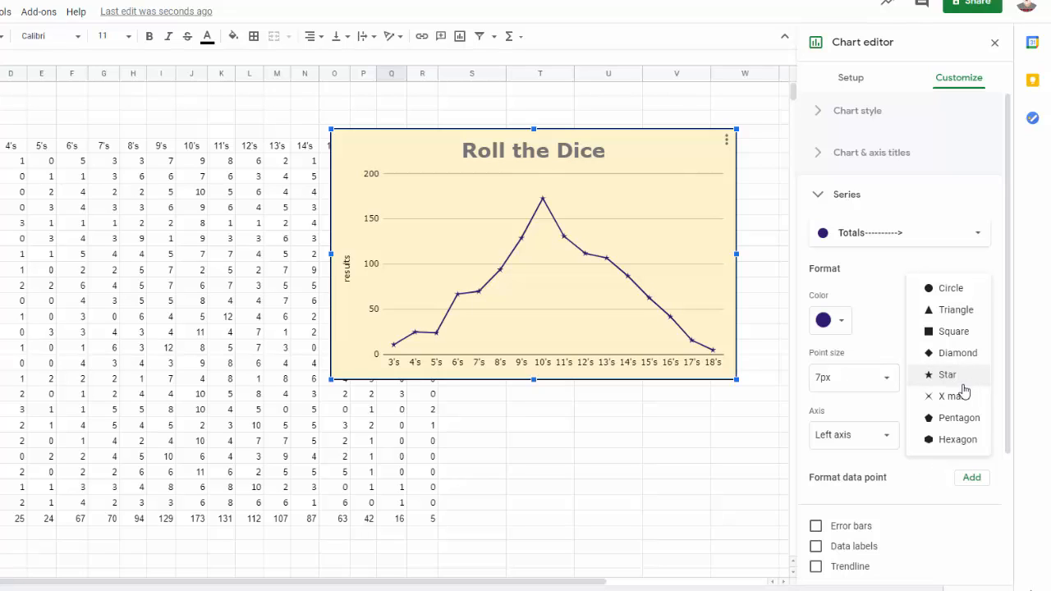
{"action": "left_click", "coordinate": [960, 355]}
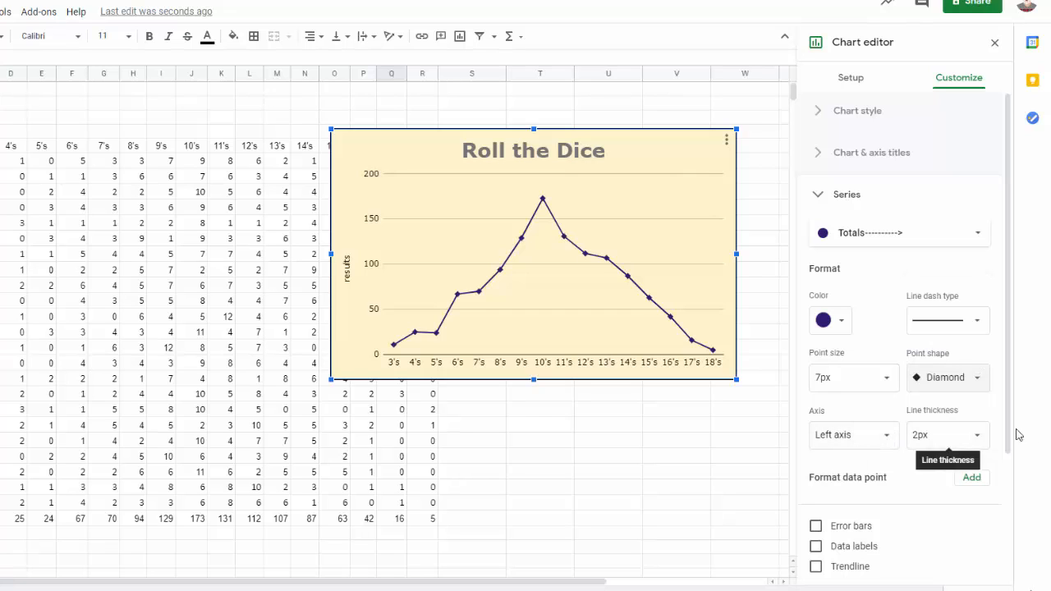
Set the Totals series to 4px line thickness with Circle points sized 10px, and close the series options.
{"action": "left_click", "coordinate": [944, 435]}
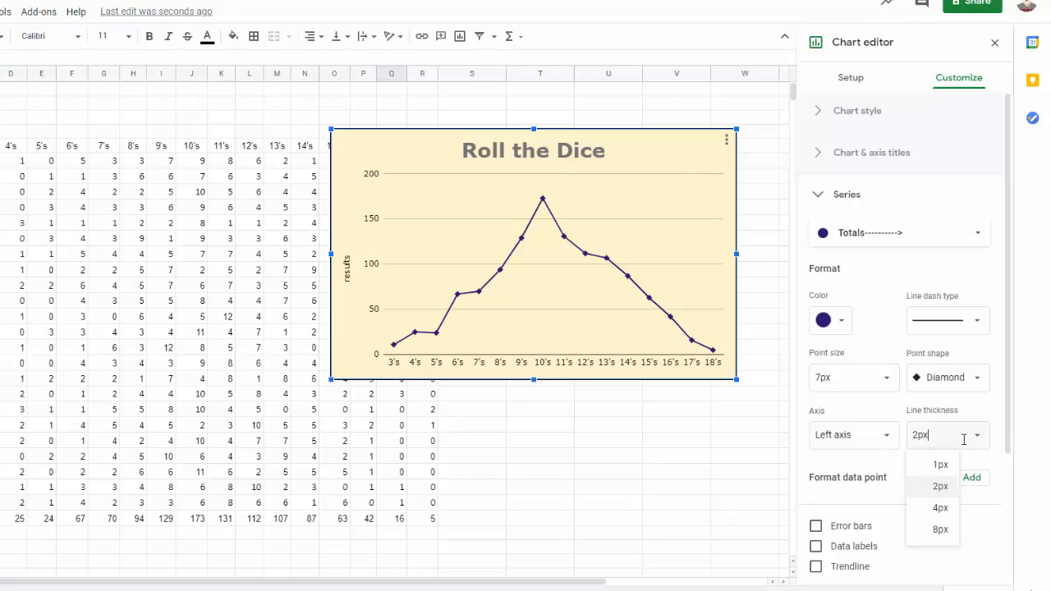
{"action": "left_click", "coordinate": [939, 509]}
{"action": "left_click", "coordinate": [974, 387]}
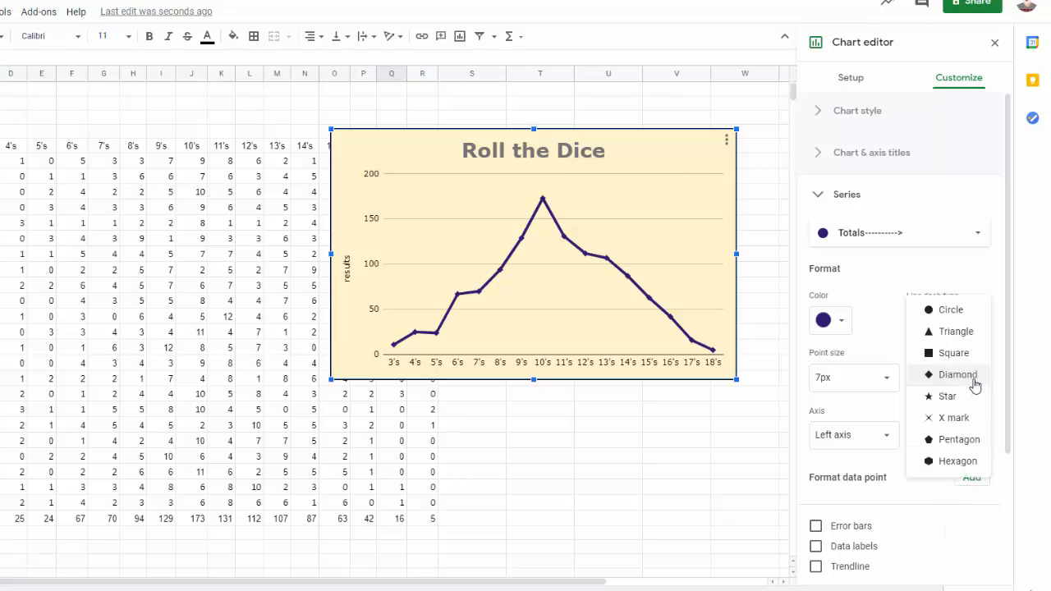
{"action": "left_click", "coordinate": [952, 312]}
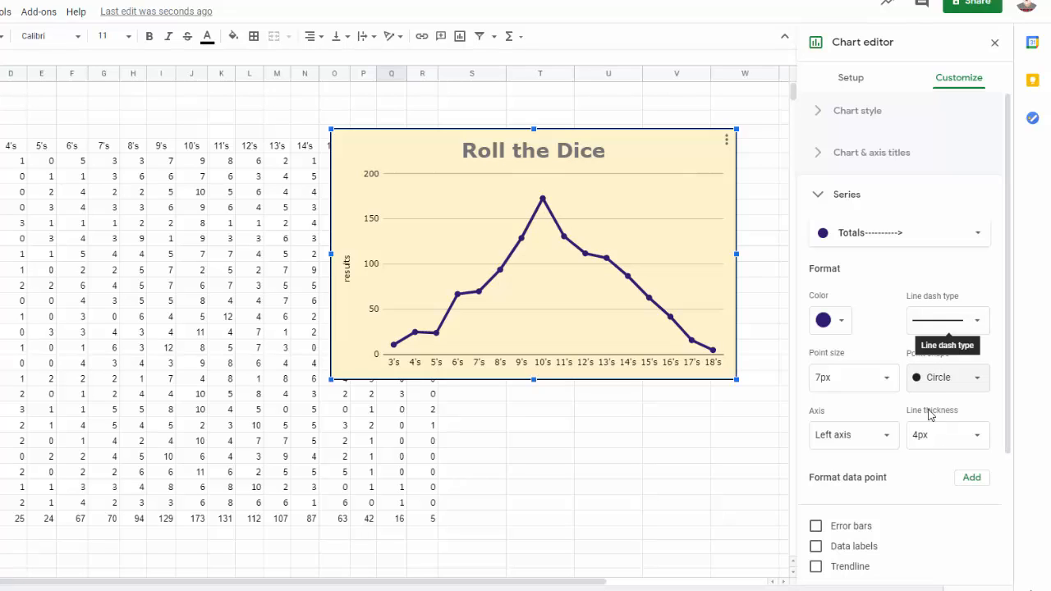
{"action": "left_click", "coordinate": [886, 378]}
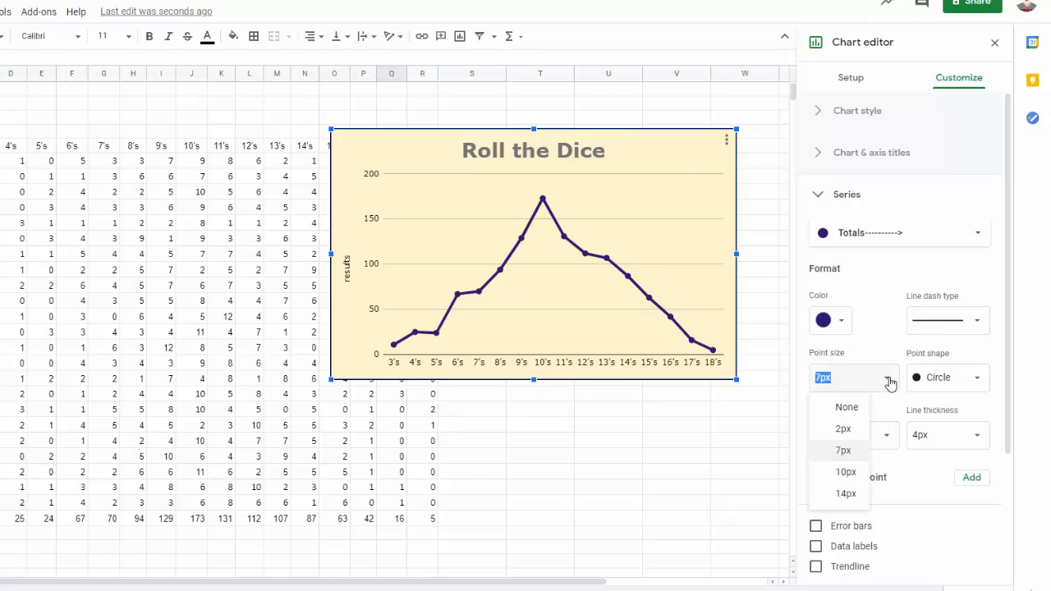
{"action": "left_click", "coordinate": [846, 473]}
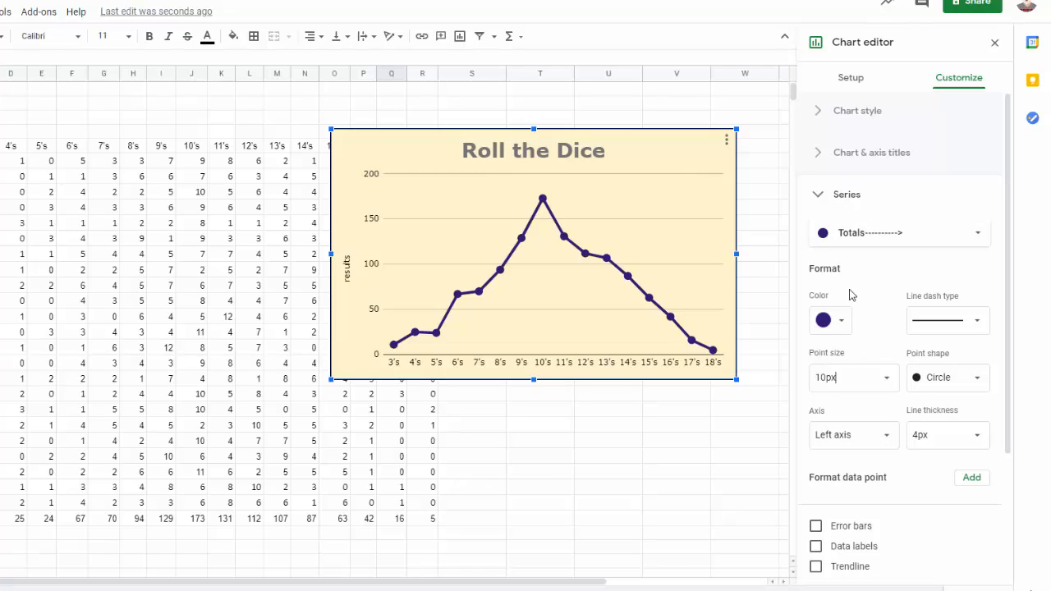
{"action": "left_click", "coordinate": [819, 197]}
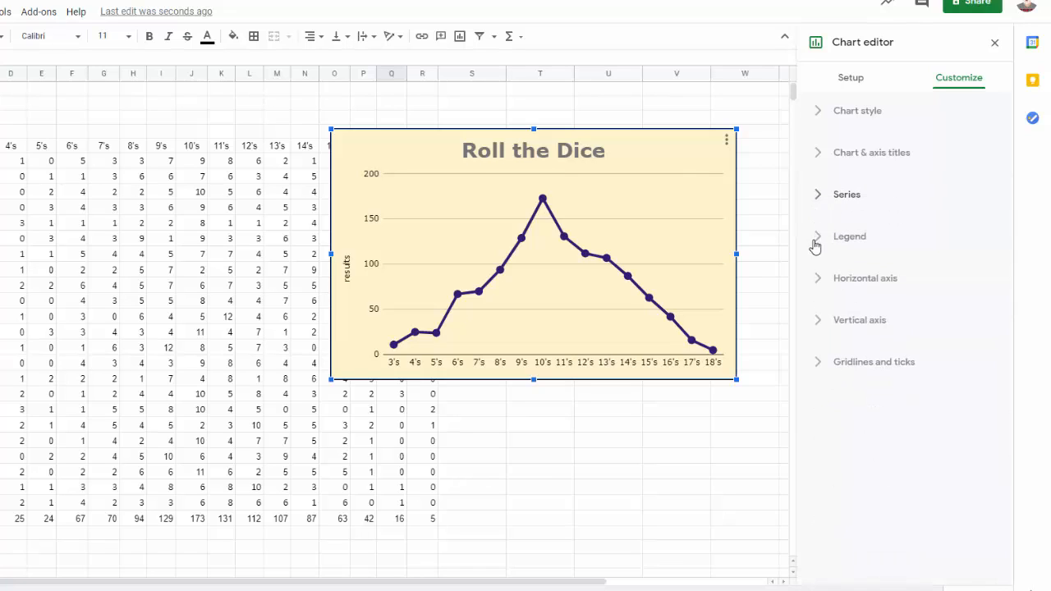
Look at the legend options, then try bold labels on the horizontal axis and turn bold back off.
{"action": "left_click", "coordinate": [821, 240]}
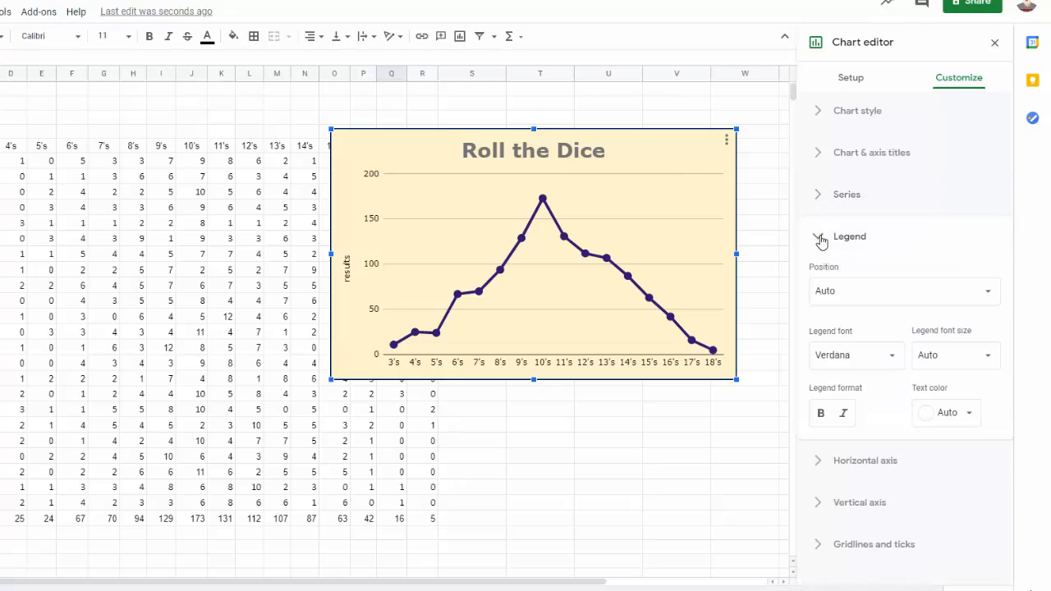
{"action": "left_click", "coordinate": [821, 239]}
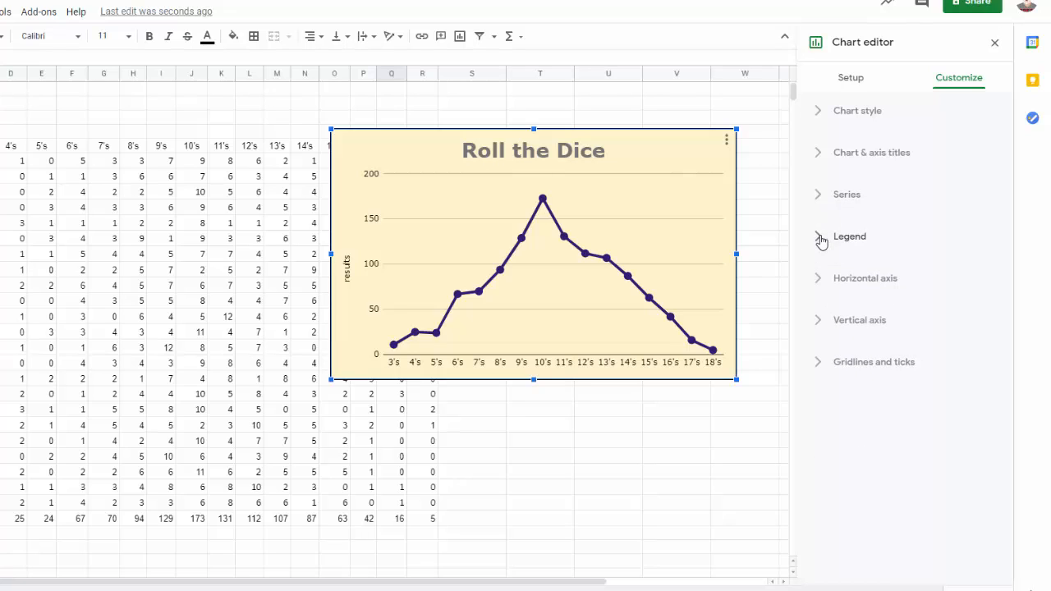
{"action": "left_click", "coordinate": [820, 279]}
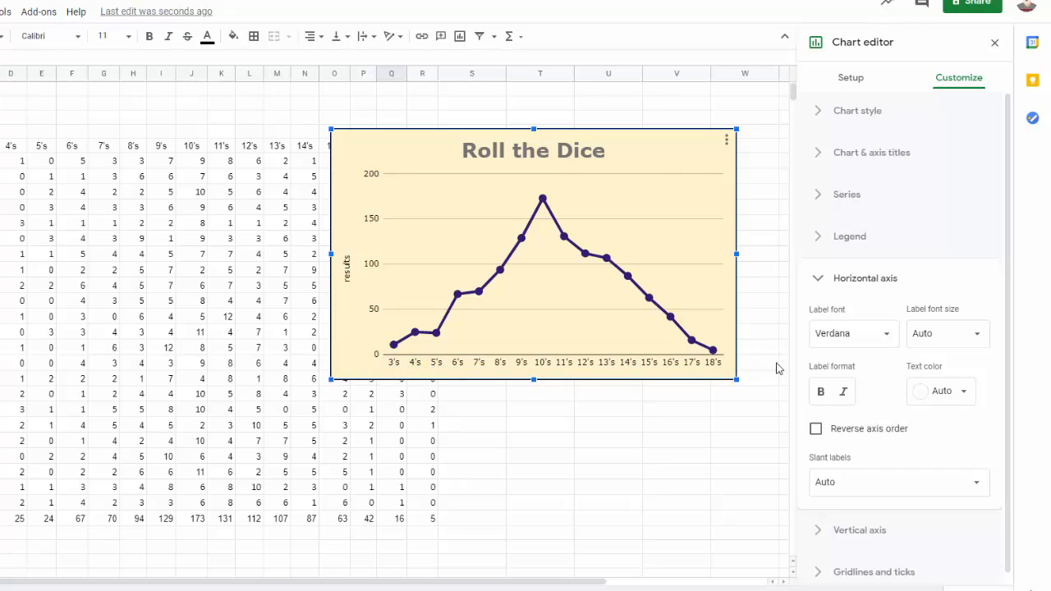
{"action": "left_click", "coordinate": [822, 393]}
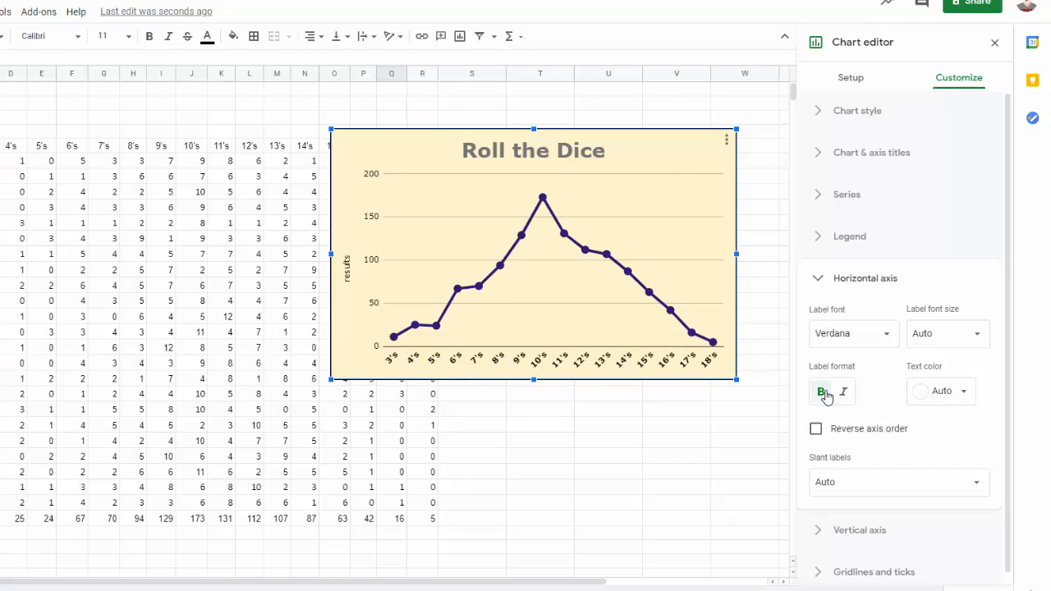
{"action": "left_click", "coordinate": [824, 394]}
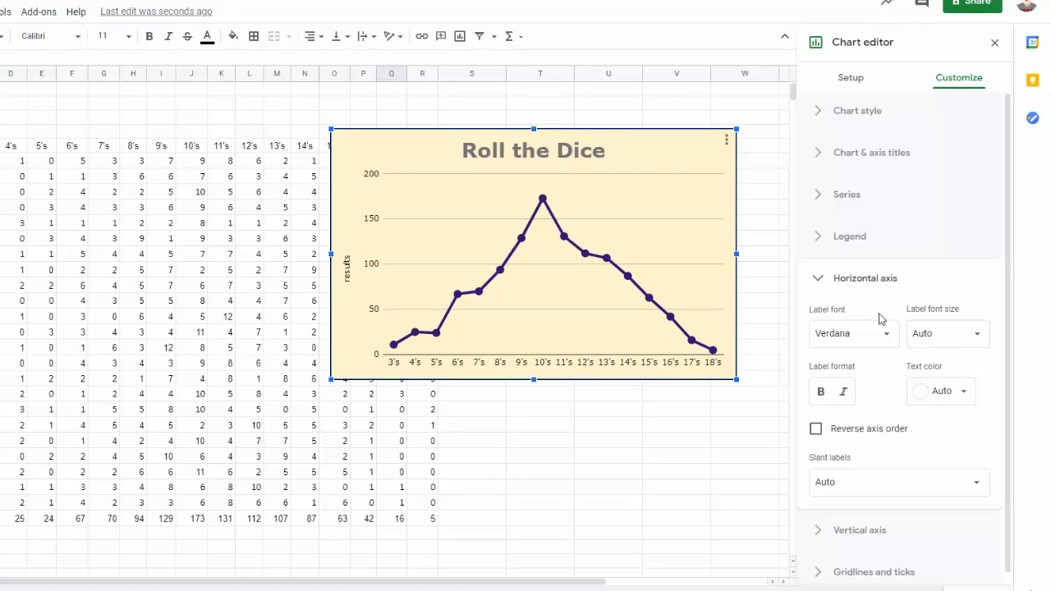
{"action": "left_click", "coordinate": [818, 281]}
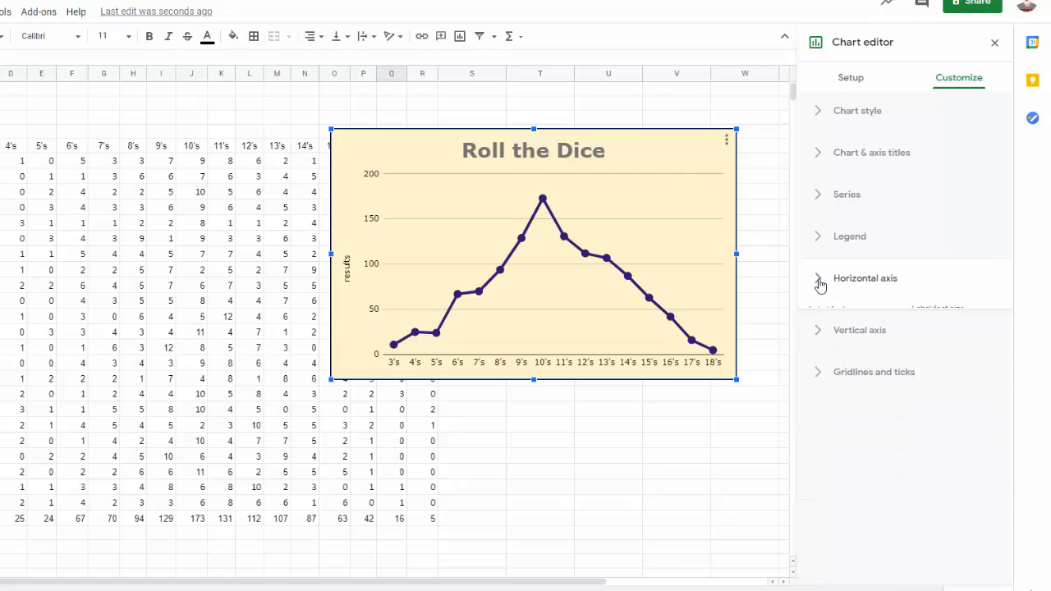
Make the vertical axis labels bold.
{"action": "left_click", "coordinate": [819, 323]}
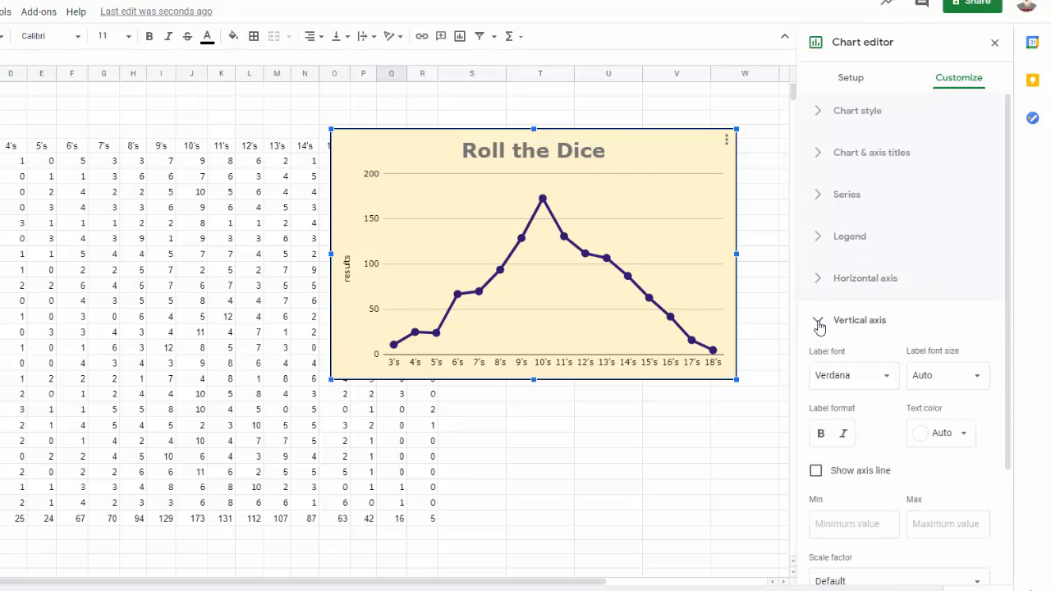
{"action": "left_click", "coordinate": [821, 433]}
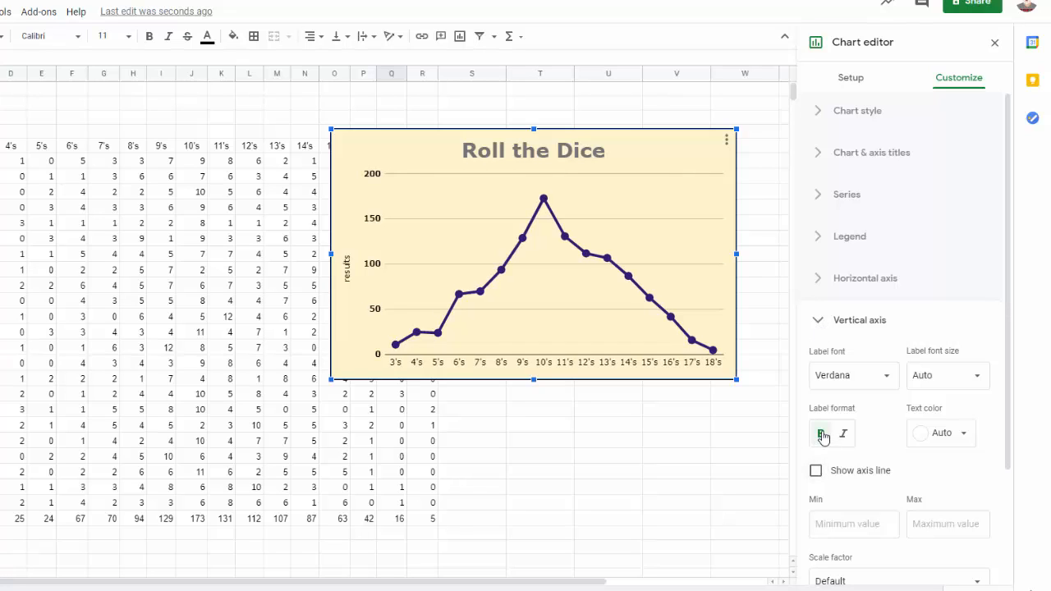
Turn off bold on the vertical axis labels and switch to the gridlines and ticks settings.
{"action": "left_click", "coordinate": [821, 435]}
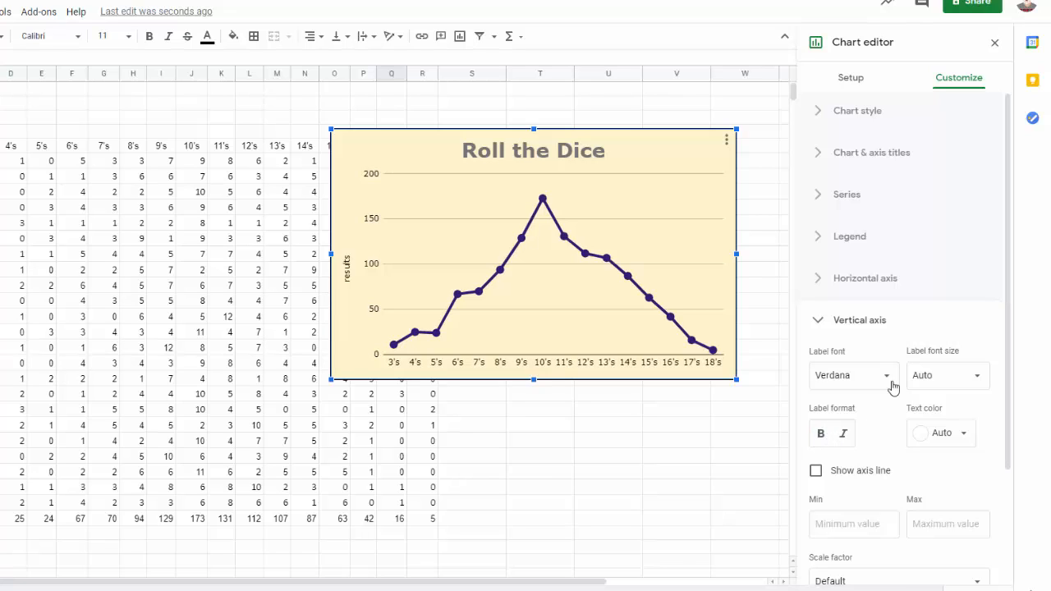
{"action": "left_click", "coordinate": [819, 325]}
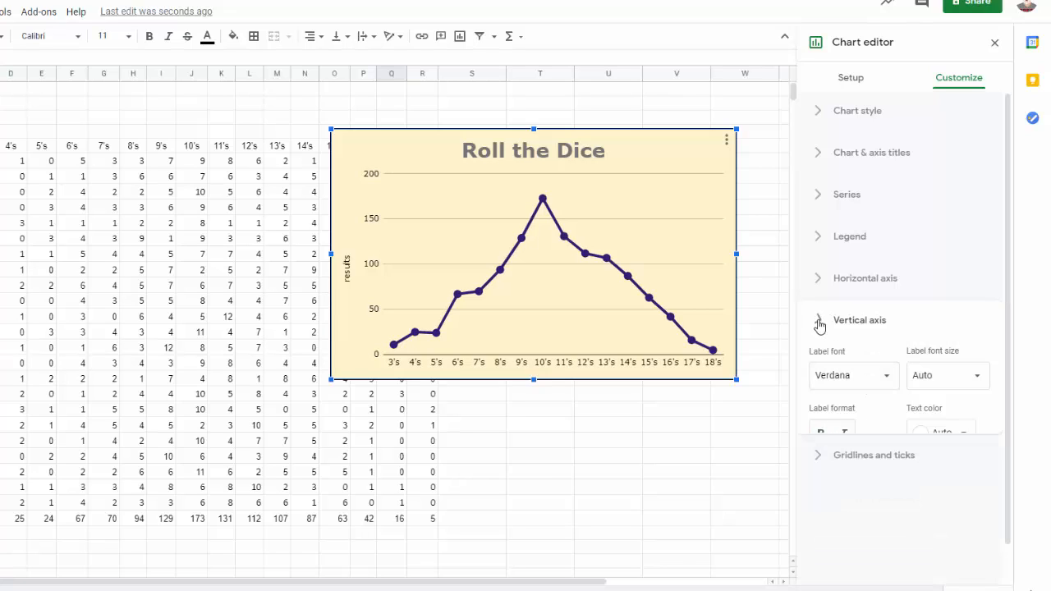
{"action": "left_click", "coordinate": [816, 366]}
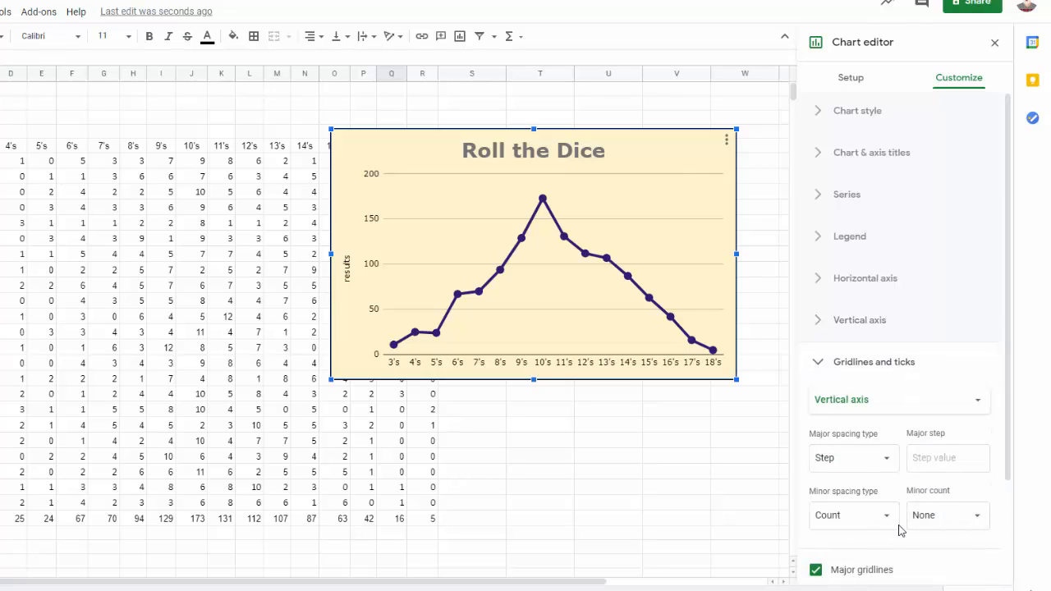
Try the Count major spacing type for the vertical axis gridlines, and set it back to Step.
{"action": "left_click", "coordinate": [886, 461]}
{"action": "left_click", "coordinate": [850, 486]}
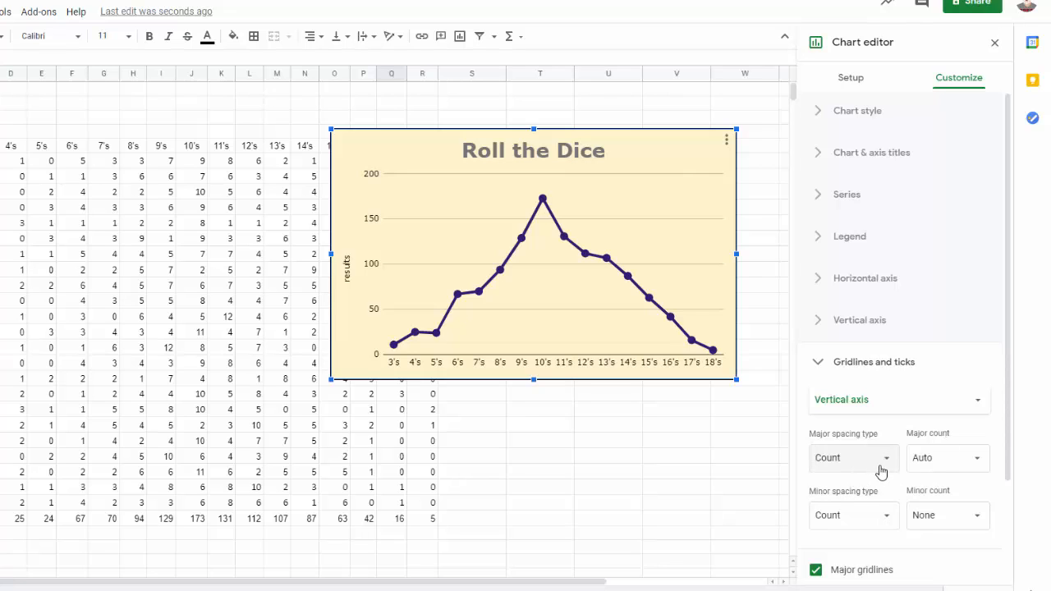
{"action": "left_click", "coordinate": [880, 461]}
{"action": "left_click", "coordinate": [846, 433]}
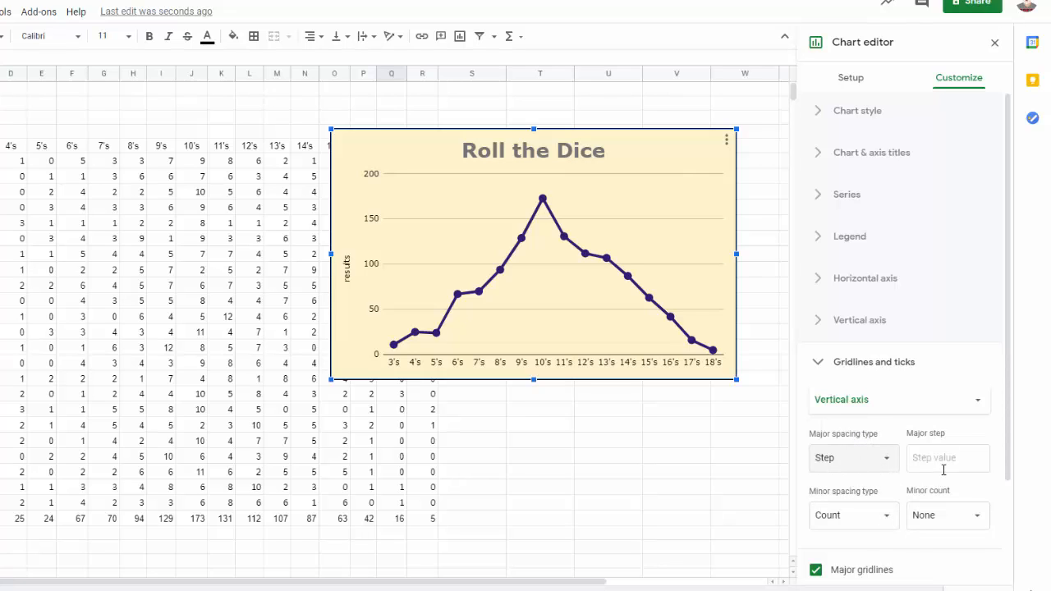
Enable minor ticks, major ticks and minor gridlines on the chart's vertical axis.
{"action": "scroll", "coordinate": [940, 501], "scroll_direction": "down", "scroll_amount": 2}
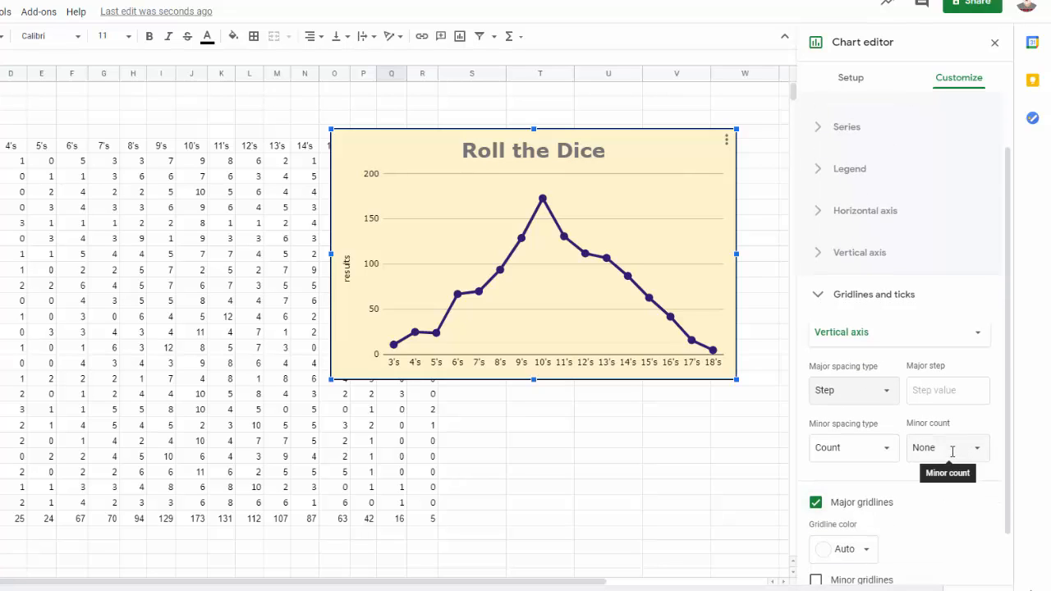
{"action": "scroll", "coordinate": [889, 465], "scroll_direction": "down", "scroll_amount": 2}
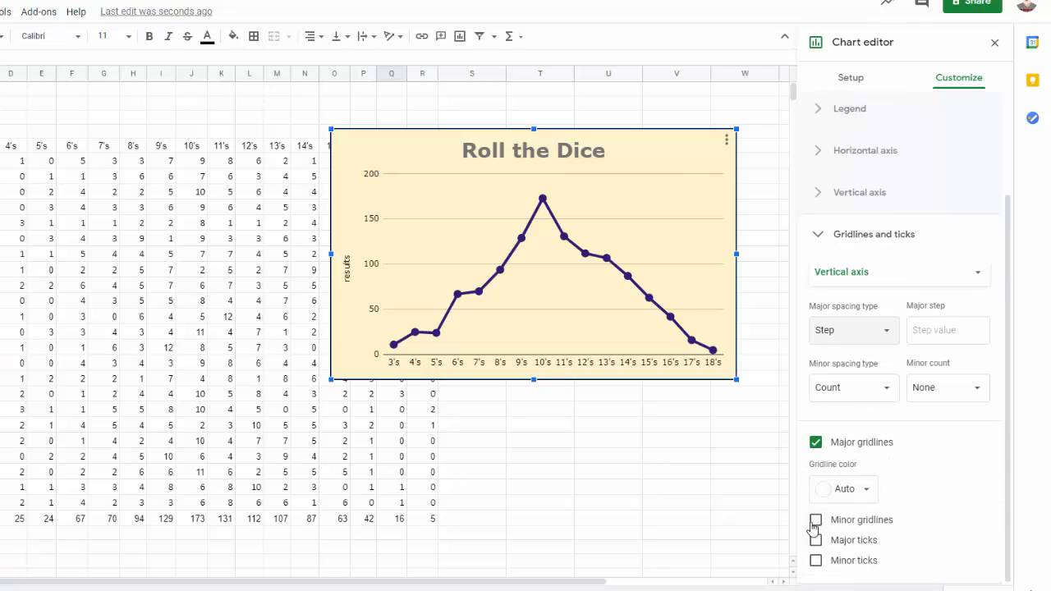
{"action": "left_click", "coordinate": [816, 561]}
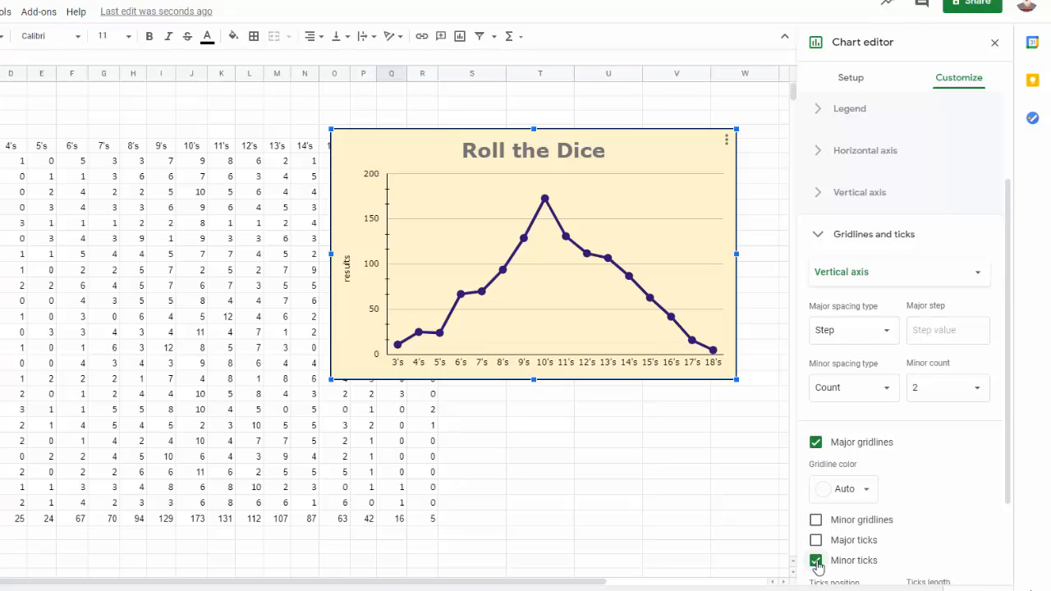
{"action": "left_click", "coordinate": [815, 540]}
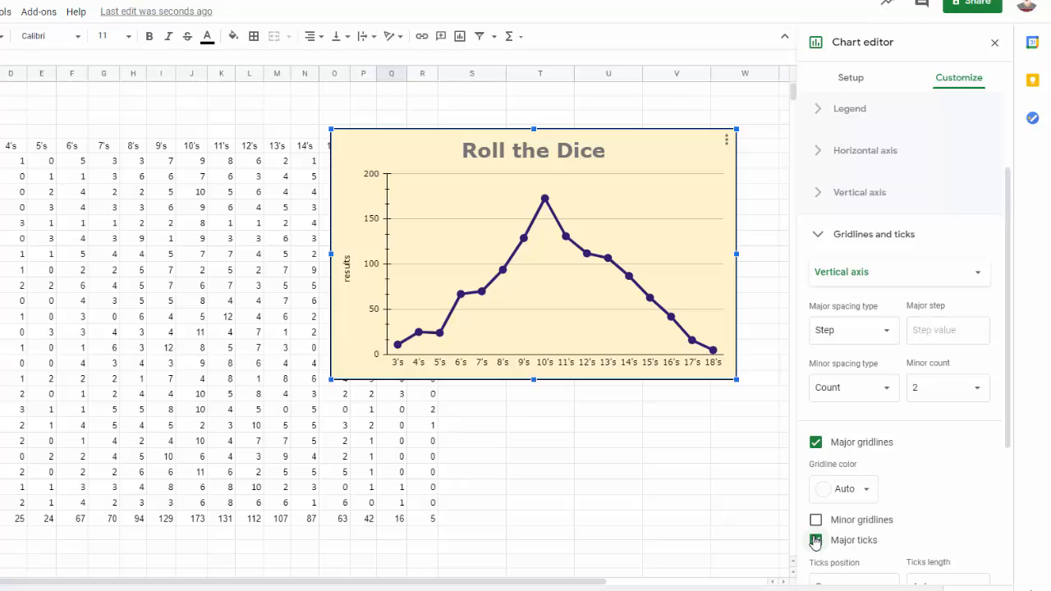
{"action": "left_click", "coordinate": [816, 521]}
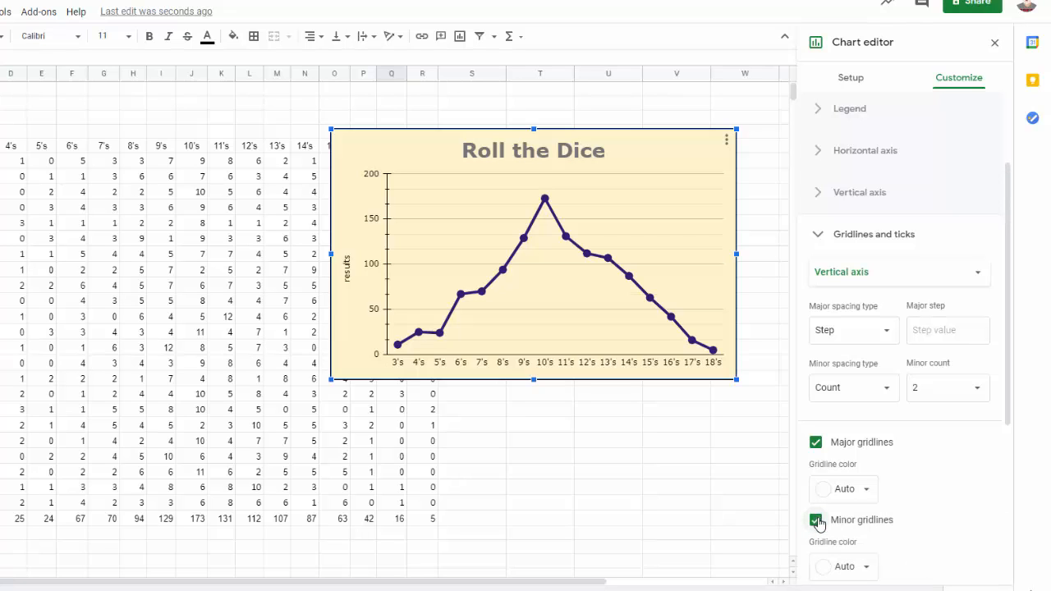
Look through the gridline and tick formatting options for the vertical axis, and collapse them.
{"action": "scroll", "coordinate": [859, 544], "scroll_direction": "down", "scroll_amount": 3}
{"action": "scroll", "coordinate": [859, 558], "scroll_direction": "up", "scroll_amount": 1}
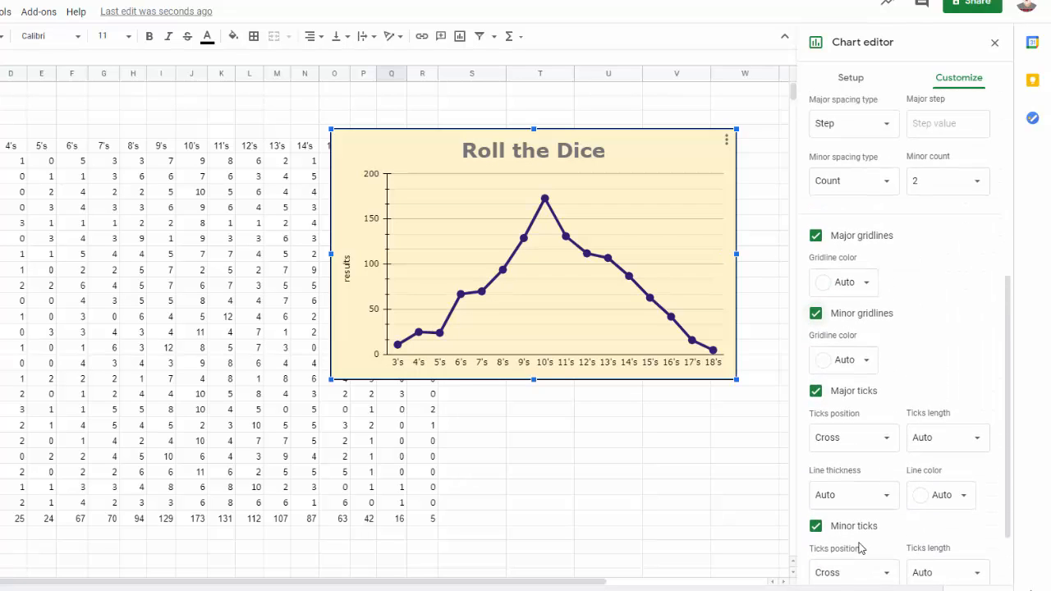
{"action": "scroll", "coordinate": [858, 547], "scroll_direction": "down", "scroll_amount": 1}
{"action": "scroll", "coordinate": [858, 544], "scroll_direction": "up", "scroll_amount": 4}
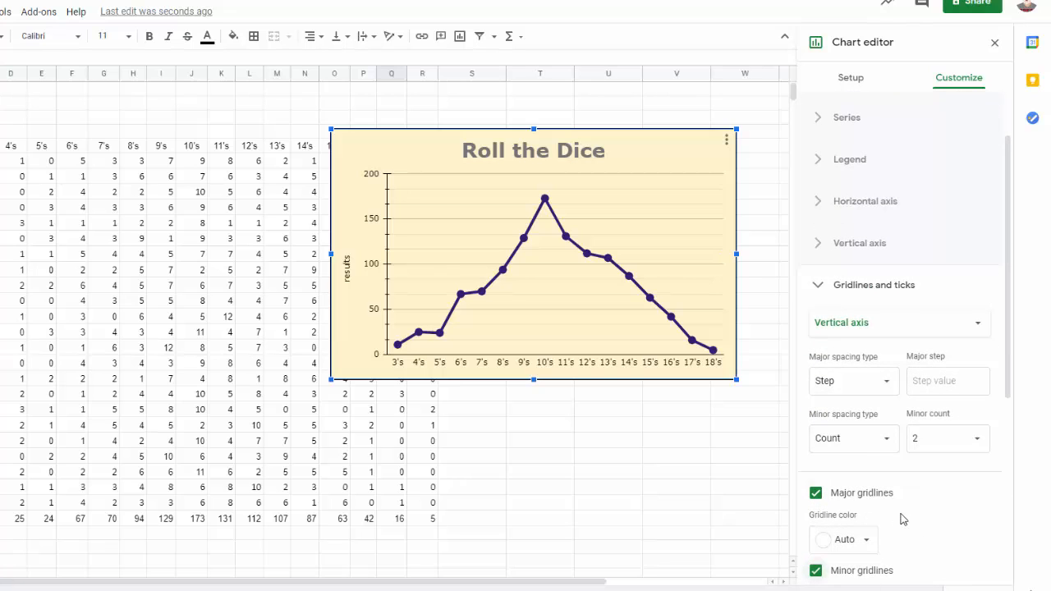
{"action": "scroll", "coordinate": [898, 518], "scroll_direction": "down", "scroll_amount": 1}
{"action": "scroll", "coordinate": [903, 510], "scroll_direction": "down", "scroll_amount": 3}
{"action": "scroll", "coordinate": [908, 501], "scroll_direction": "up", "scroll_amount": 4}
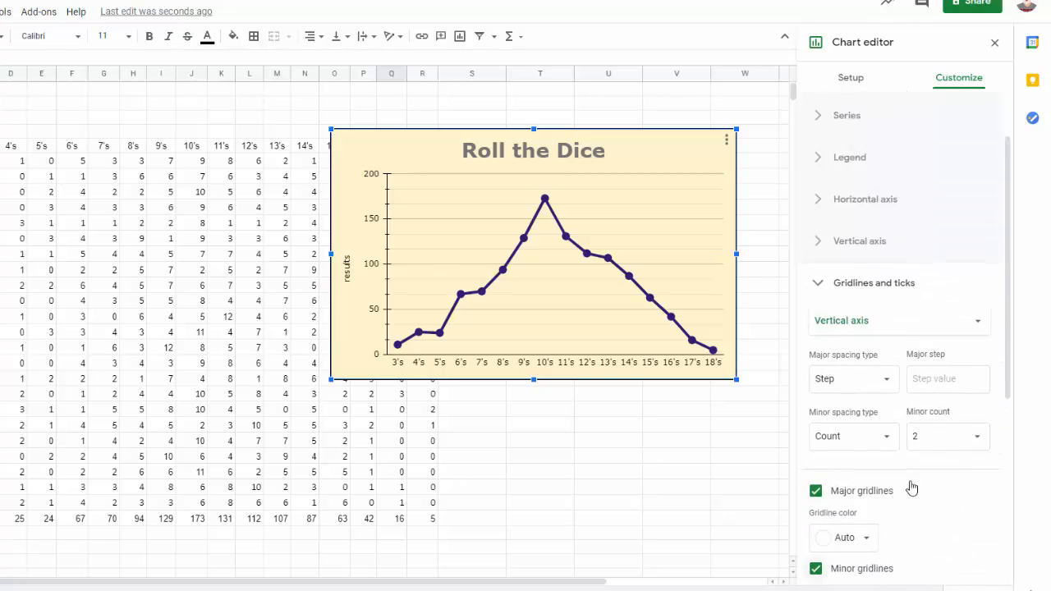
{"action": "left_click", "coordinate": [819, 288]}
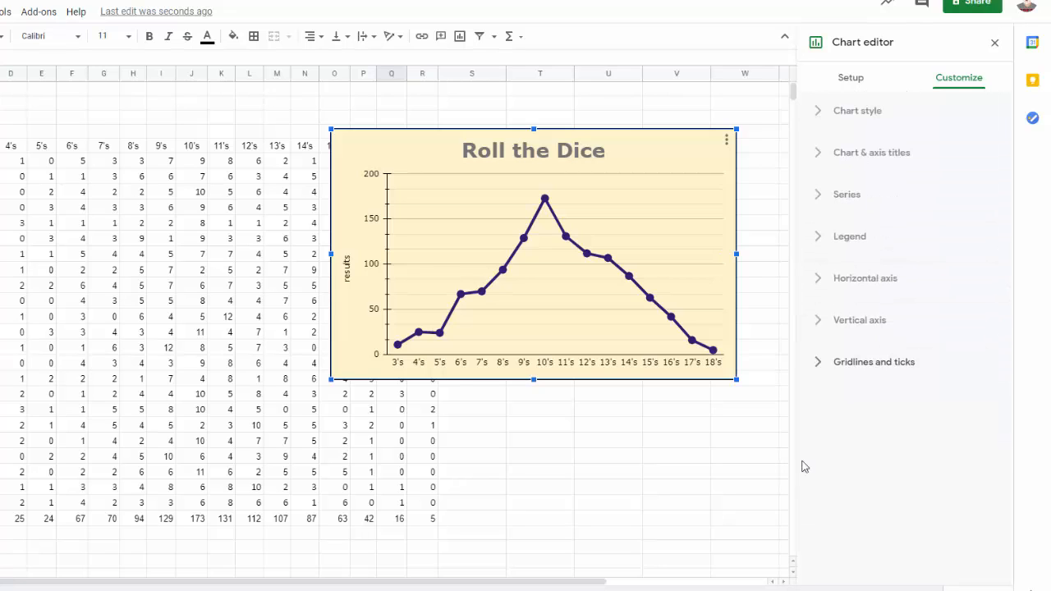
Add data labels to the Totals series.
{"action": "left_click", "coordinate": [819, 199]}
{"action": "scroll", "coordinate": [902, 444], "scroll_direction": "down", "scroll_amount": 3}
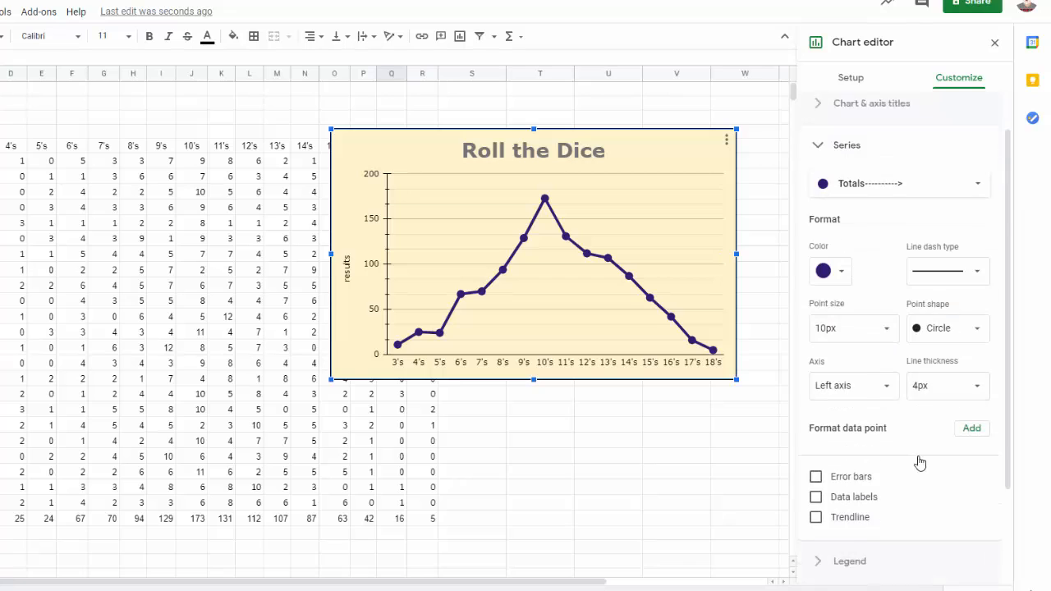
{"action": "left_click", "coordinate": [815, 373]}
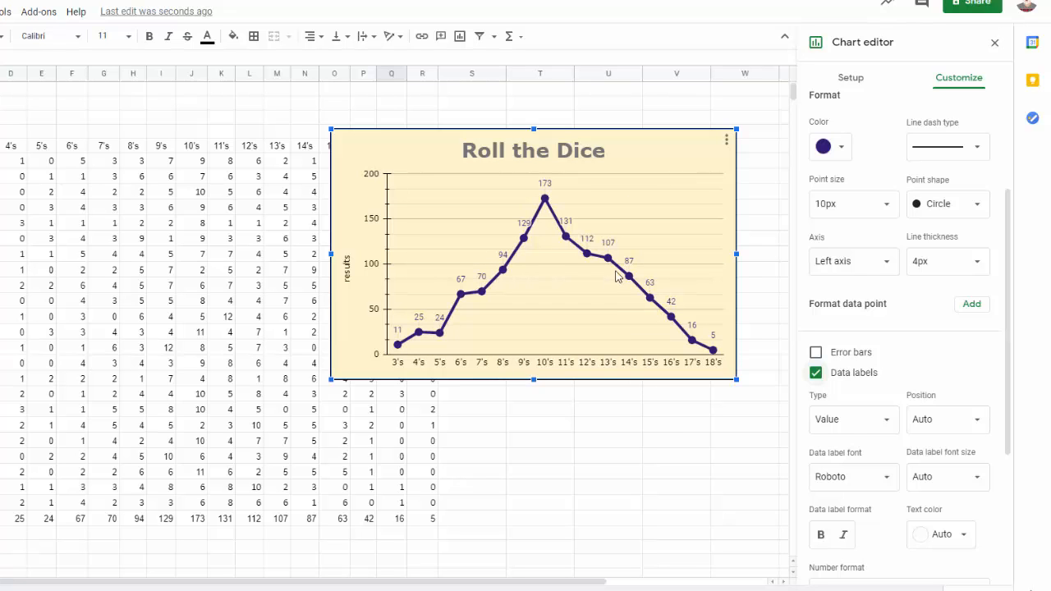
Close the chart editor and place the chart beside the data table, over columns S to X starting at row 5.
{"action": "left_click_drag", "start_coordinate": [594, 283], "coordinate": [721, 384]}
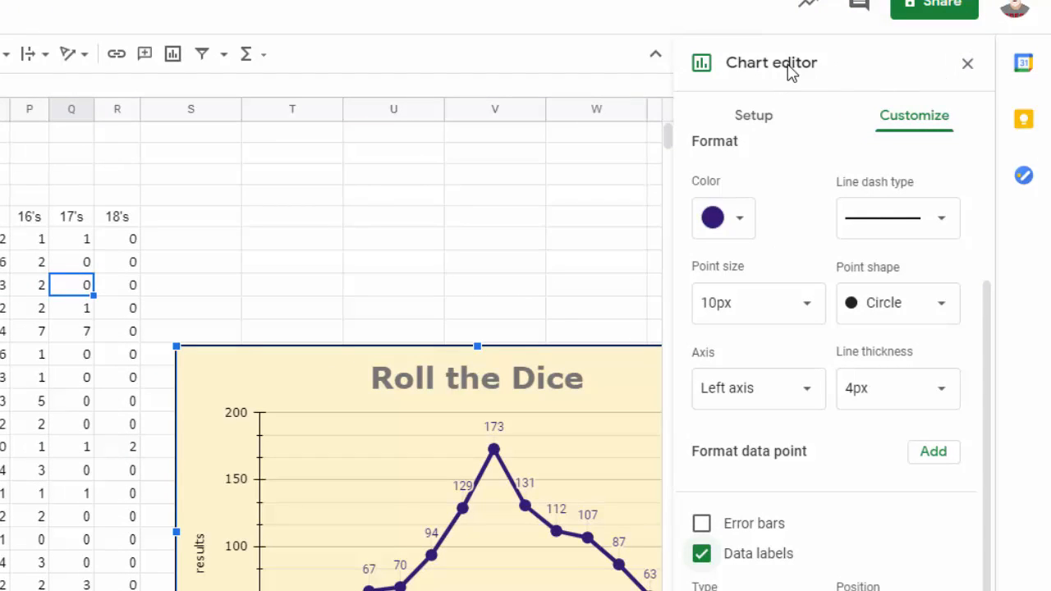
{"action": "left_click", "coordinate": [968, 74]}
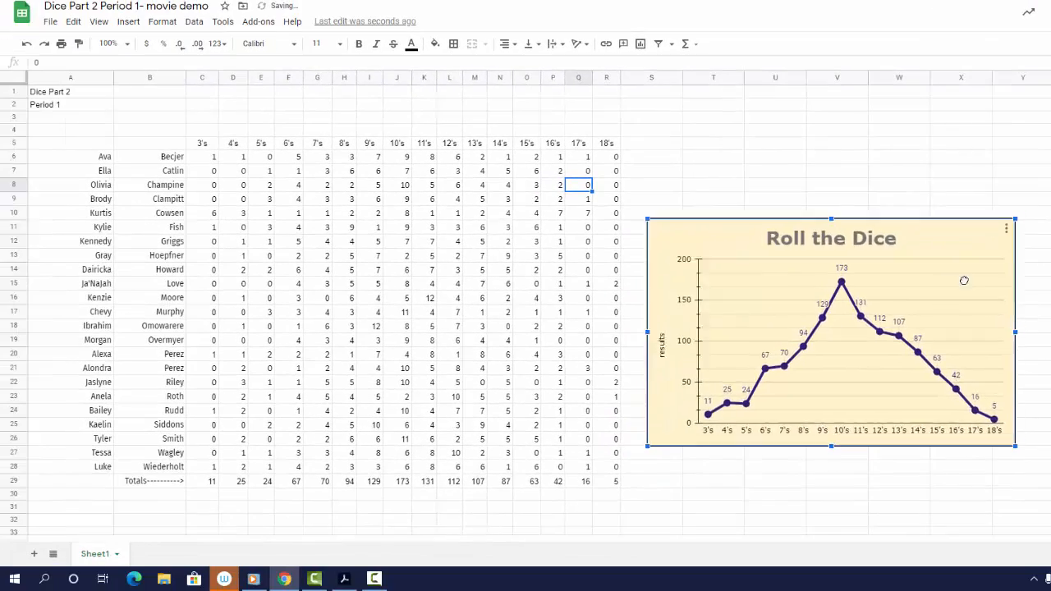
{"action": "left_click_drag", "start_coordinate": [954, 236], "coordinate": [942, 217]}
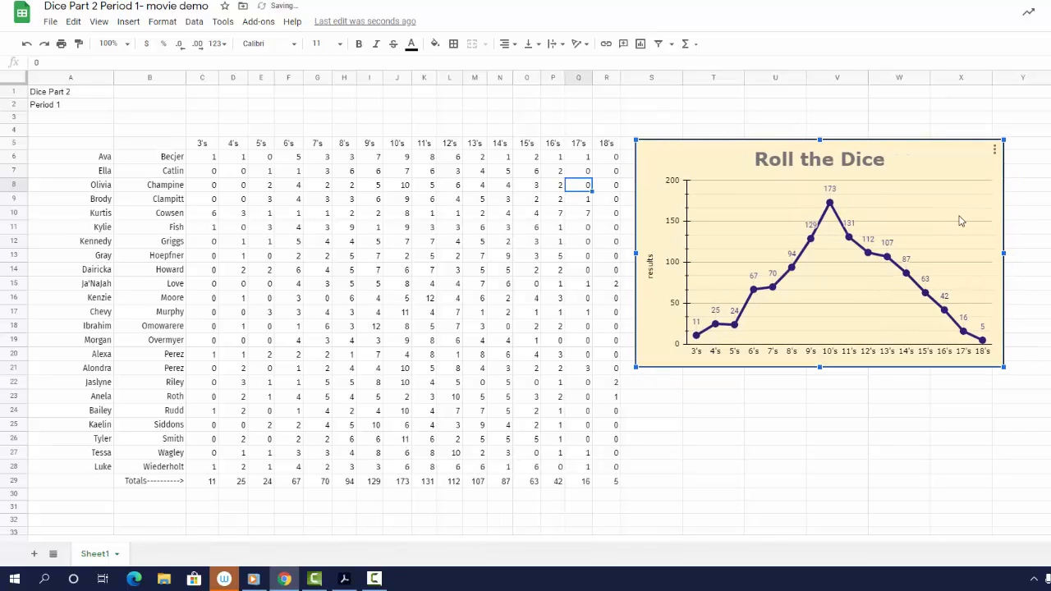